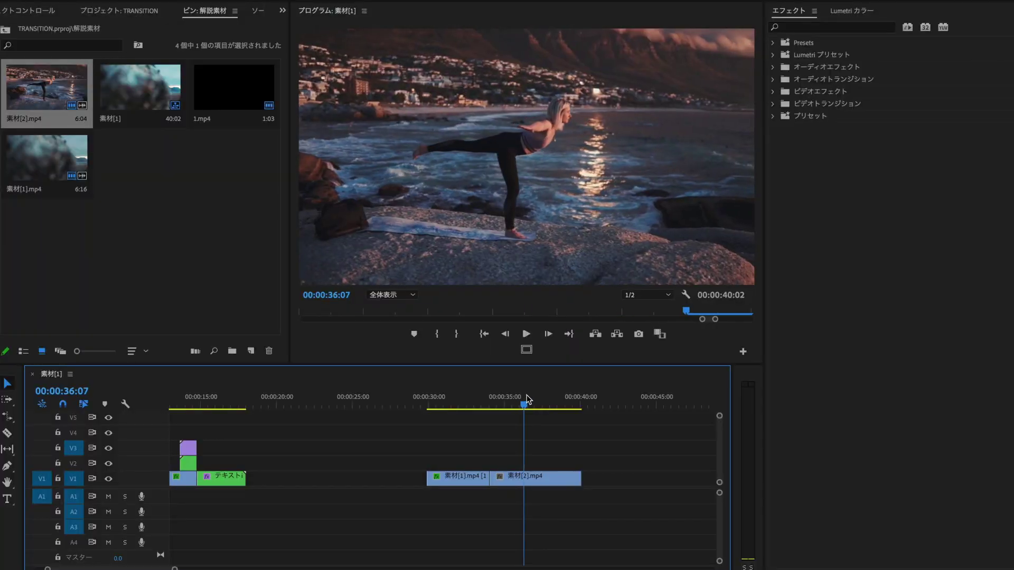
Park the playhead near 00:00:35:19 on the 素材[1] sequence timeline
{"action": "left_click", "coordinate": [518, 396]}
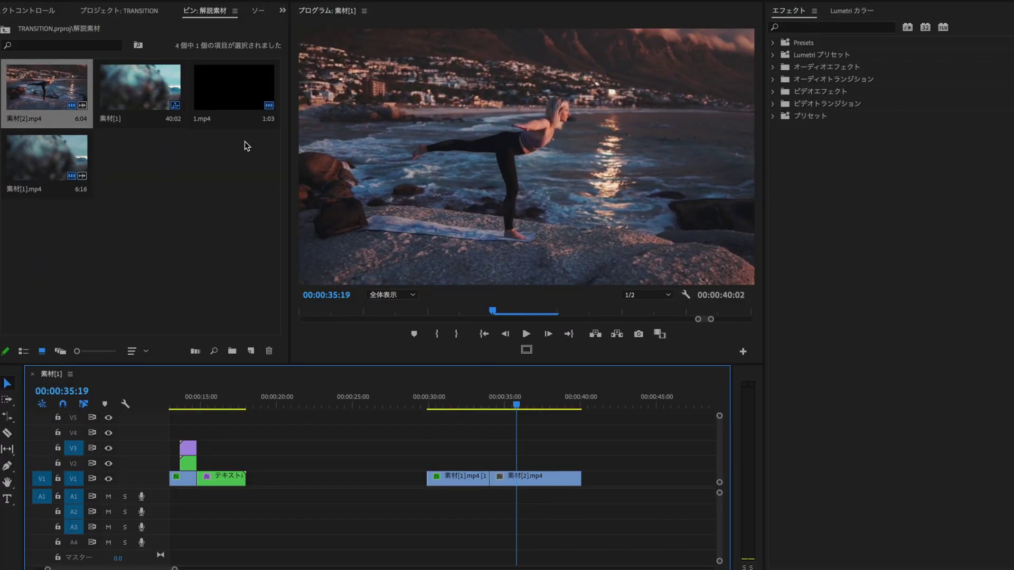
Preview 1.mp4's black-to-white change and place its video only on V2 above 素材[2].mp4
{"action": "left_click", "coordinate": [228, 101]}
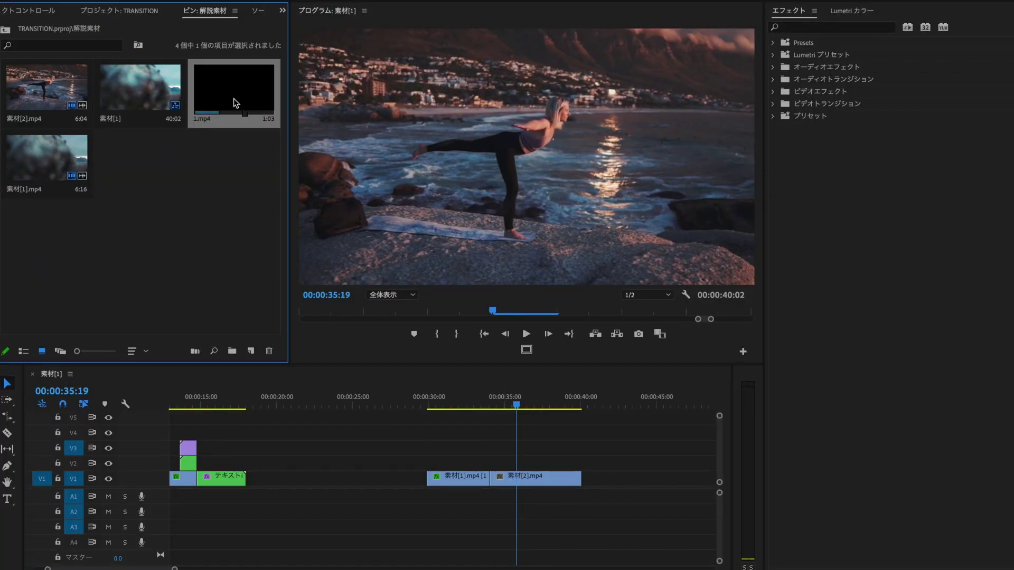
{"action": "double_click", "coordinate": [234, 98]}
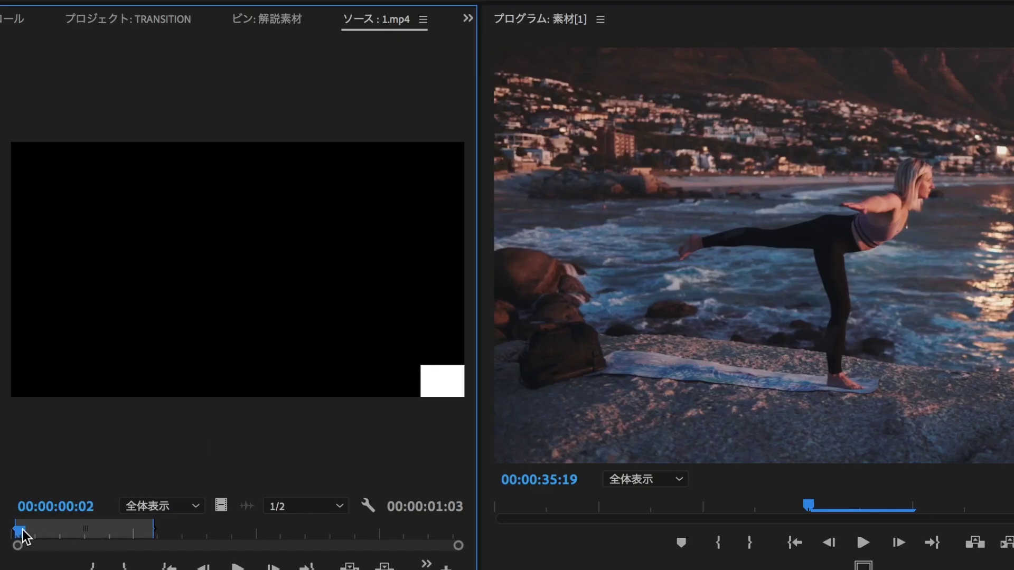
{"action": "mouse_move", "coordinate": [23, 535]}
{"action": "left_mouse_down"}
{"action": "mouse_move", "coordinate": [162, 522]}
{"action": "mouse_move", "coordinate": [9, 543]}
{"action": "left_mouse_up"}
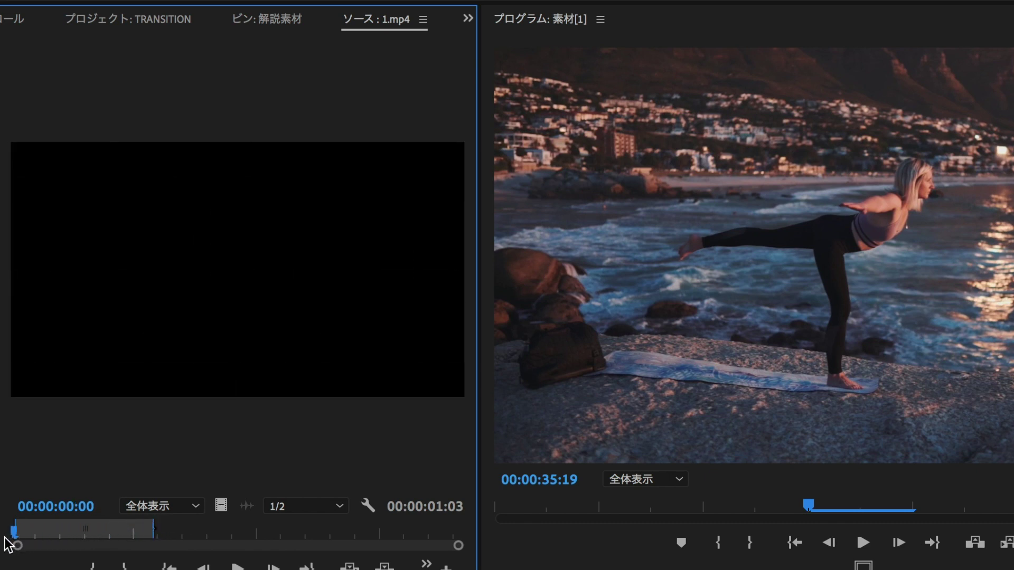
{"action": "left_click_drag", "start_coordinate": [220, 506], "coordinate": [494, 465]}
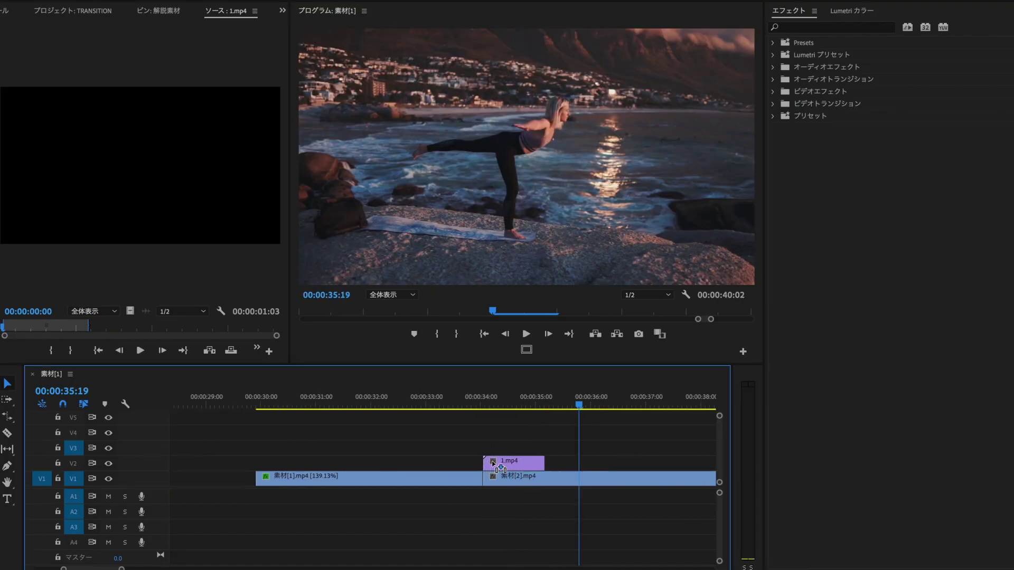
{"action": "scroll", "coordinate": [494, 465], "scroll_direction": "up", "scroll_amount": 2}
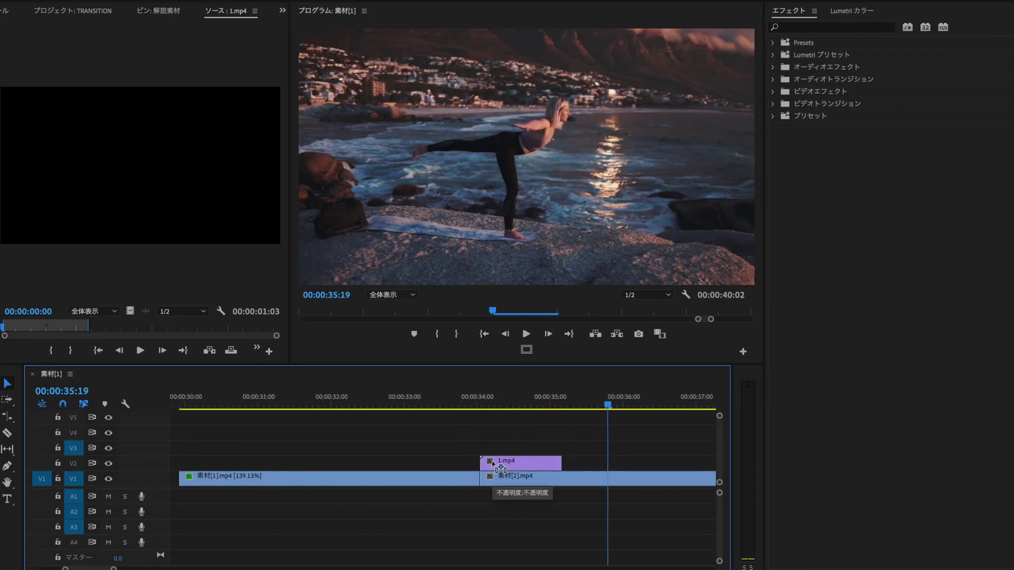
Move 1.mp4 and 素材[2].mp4 up one track so both start near 00:00:33:00
{"action": "left_click_drag", "start_coordinate": [479, 404], "coordinate": [556, 405]}
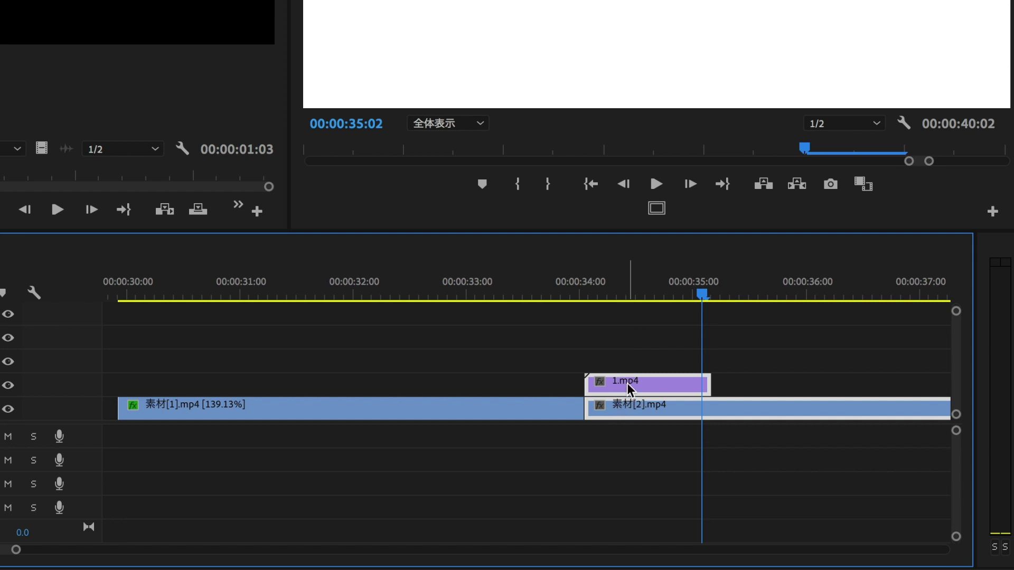
{"action": "left_click_drag", "start_coordinate": [497, 457], "coordinate": [496, 456]}
{"action": "left_click_drag", "start_coordinate": [609, 375], "coordinate": [503, 370]}
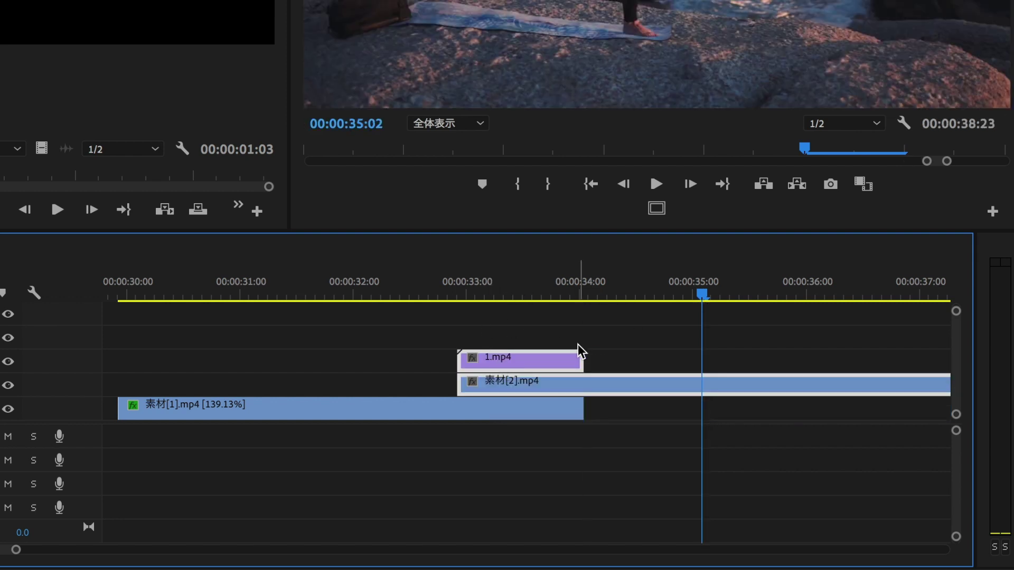
{"action": "scroll", "coordinate": [580, 351], "scroll_direction": "up", "scroll_amount": 3}
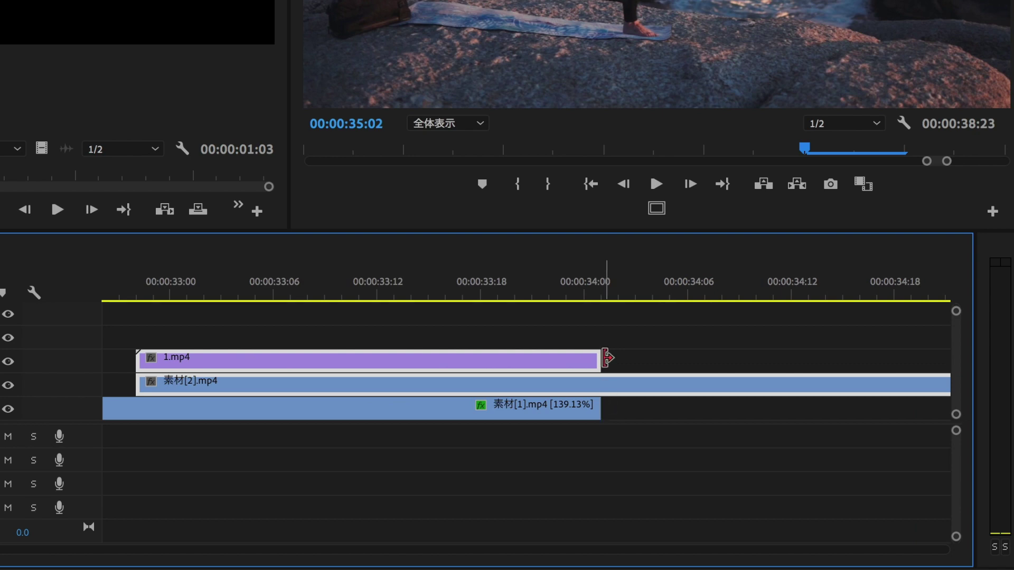
{"action": "scroll", "coordinate": [607, 358], "scroll_direction": "down", "scroll_amount": 5}
Scrub the overlap to check the transition at 00:00:33:21
{"action": "left_click_drag", "start_coordinate": [520, 295], "coordinate": [577, 294]}
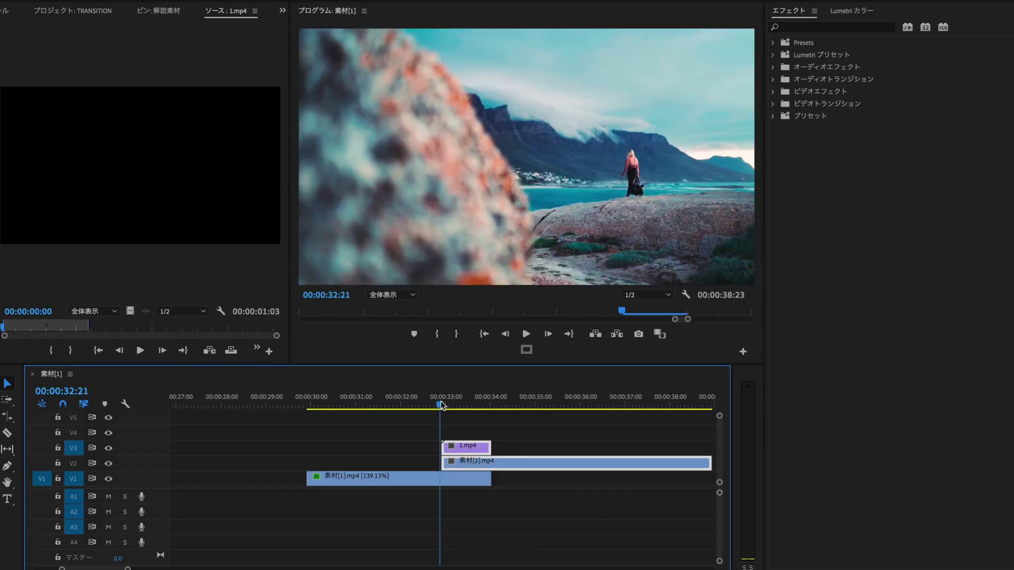
{"action": "left_click_drag", "start_coordinate": [475, 404], "coordinate": [489, 405]}
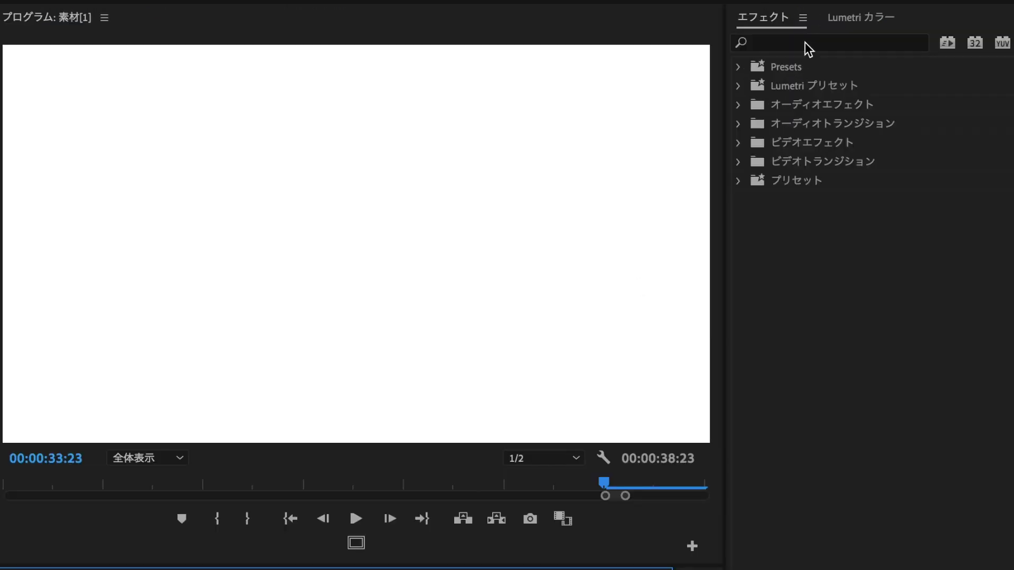
{"action": "left_click", "coordinate": [805, 42]}
Search for トラックマットキー and apply it to 素材[2].mp4
{"action": "type", "text": "torakku"}
{"action": "key", "text": "Return"}
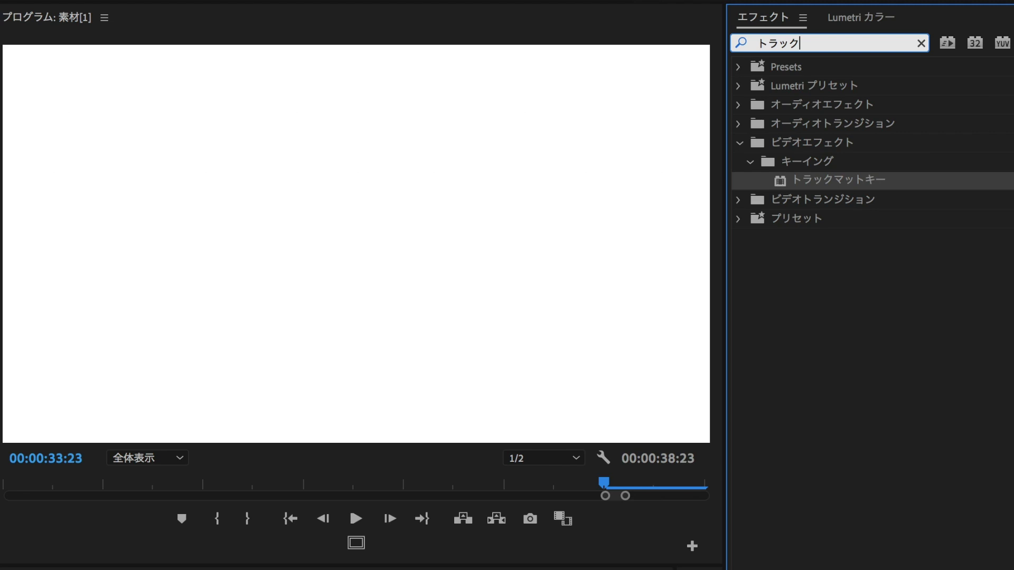
{"action": "left_click_drag", "start_coordinate": [825, 176], "coordinate": [563, 385]}
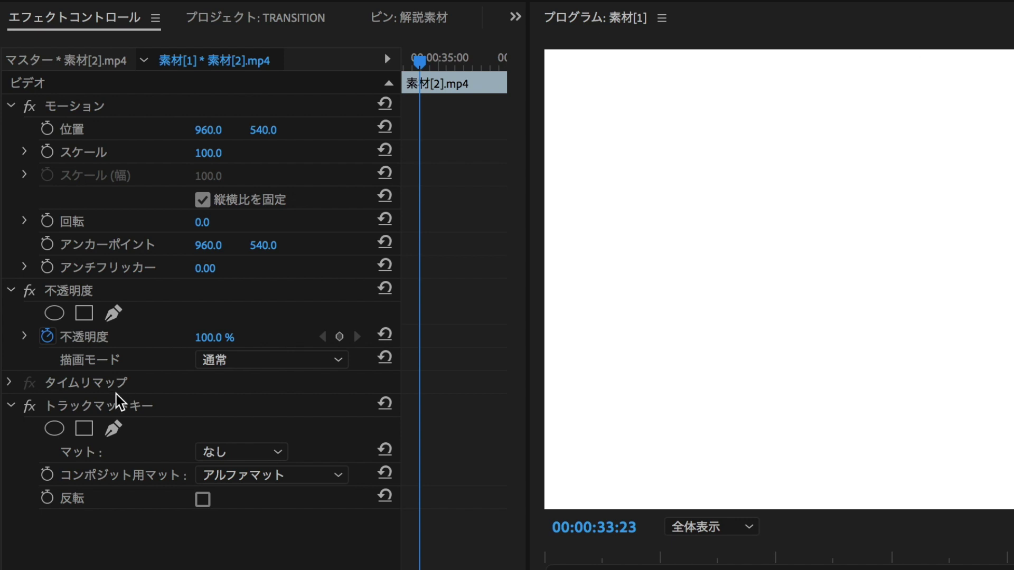
Set the matte to ビデオ3 with ルミナンスマット, then preview the transition from 00:00:32:20 to 00:00:33:07
{"action": "left_click", "coordinate": [120, 406]}
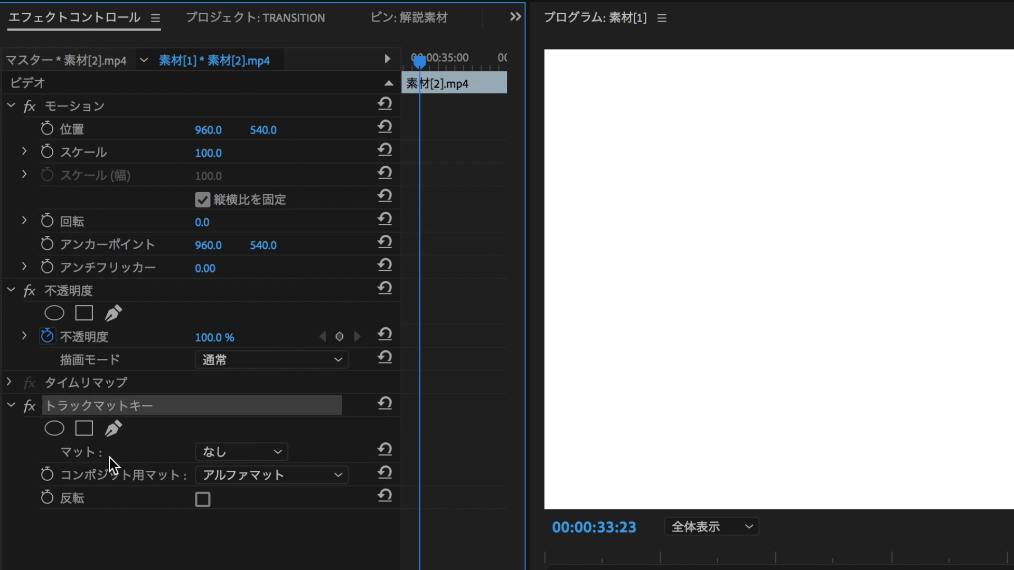
{"action": "left_click", "coordinate": [244, 451]}
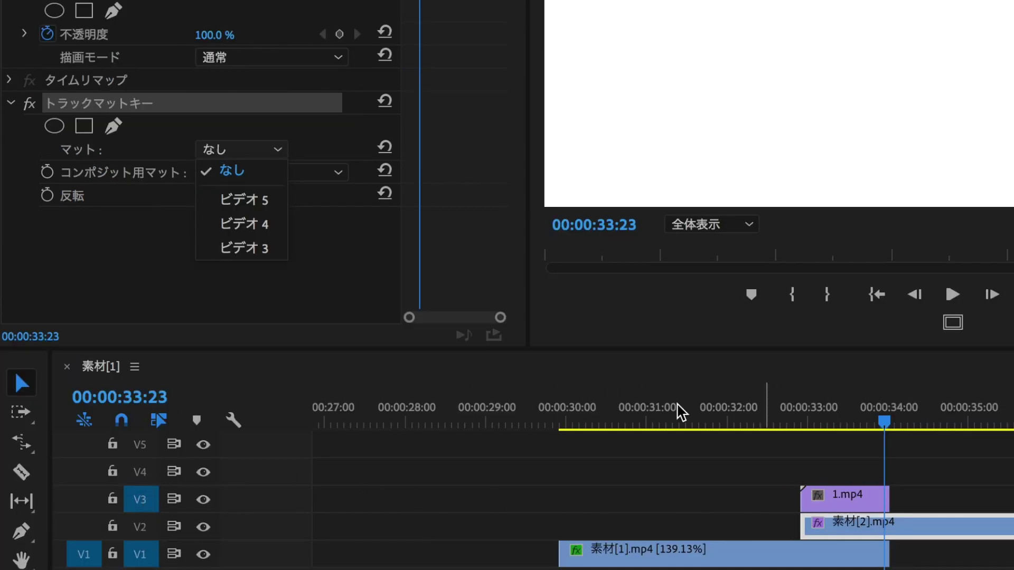
{"action": "left_click", "coordinate": [253, 247]}
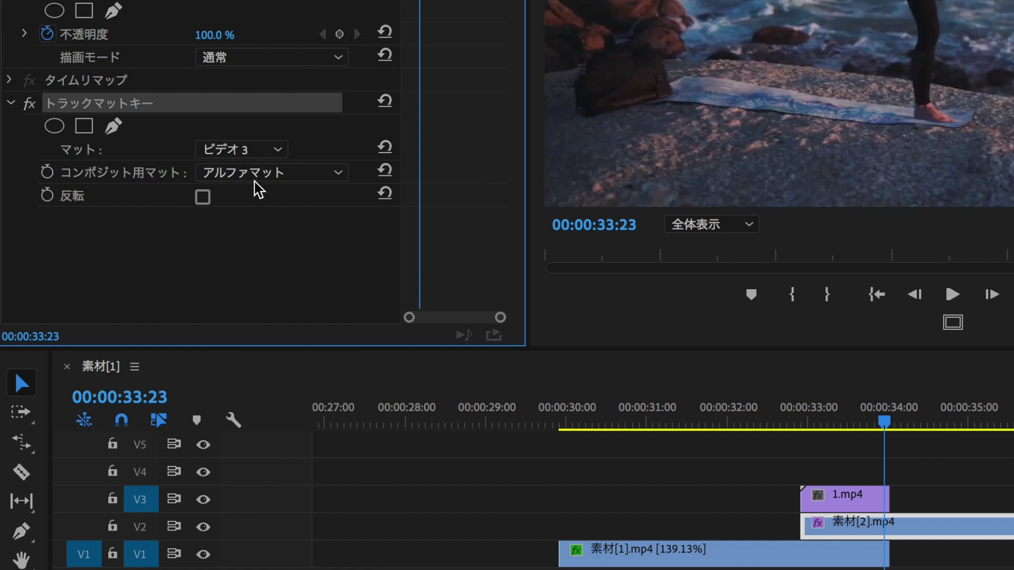
{"action": "left_click", "coordinate": [256, 176]}
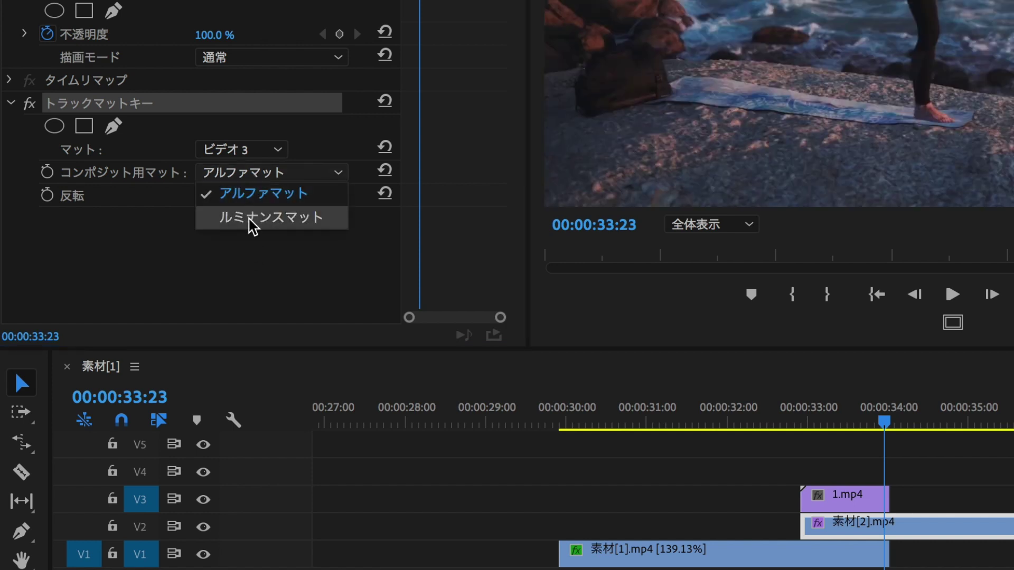
{"action": "left_click", "coordinate": [250, 218]}
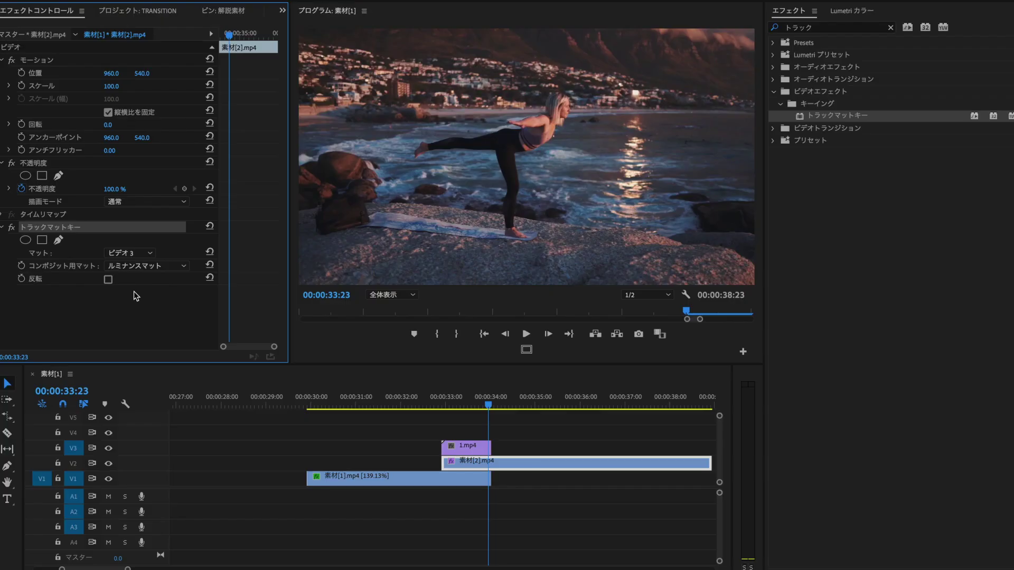
{"action": "left_click", "coordinate": [438, 405]}
{"action": "left_click", "coordinate": [467, 428]}
{"action": "left_click_drag", "start_coordinate": [439, 406], "coordinate": [493, 405]}
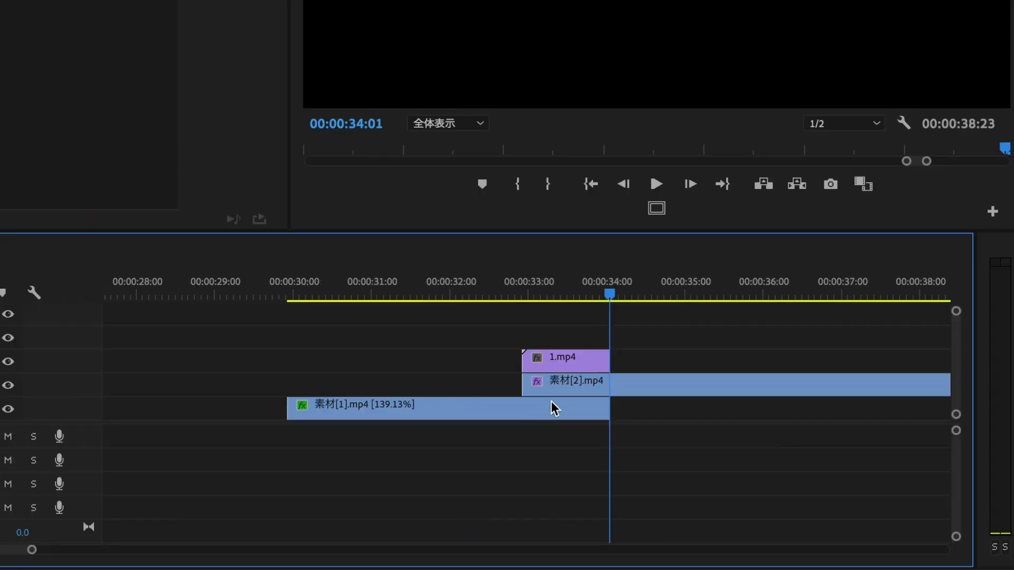
Razor-cut 素材[2].mp4 at 00:00:34:00 and delete its right-hand remainder
{"action": "scroll", "coordinate": [460, 480], "scroll_direction": "up", "scroll_amount": 4}
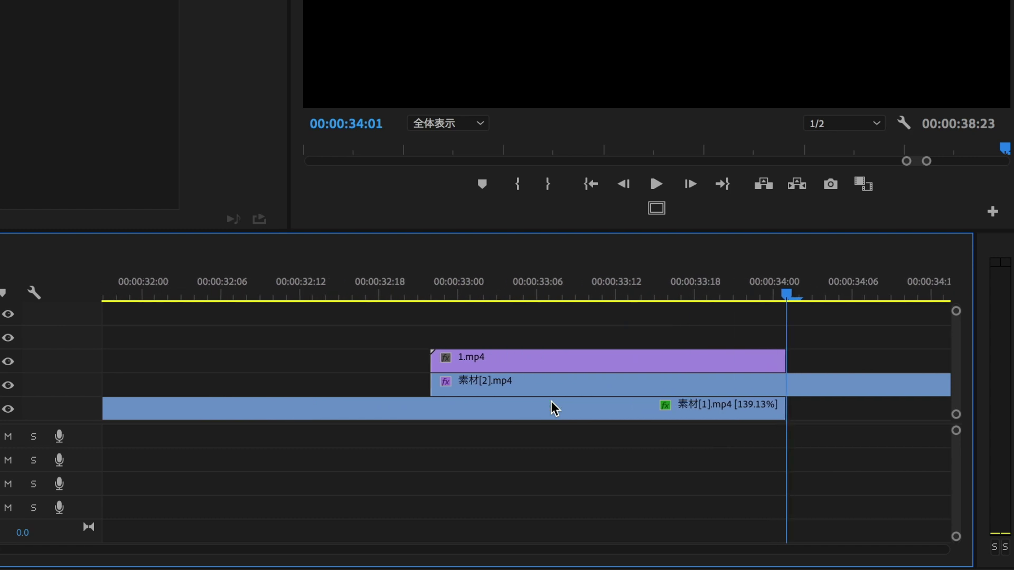
{"action": "scroll", "coordinate": [459, 479], "scroll_direction": "down", "scroll_amount": 3}
{"action": "key", "text": "c"}
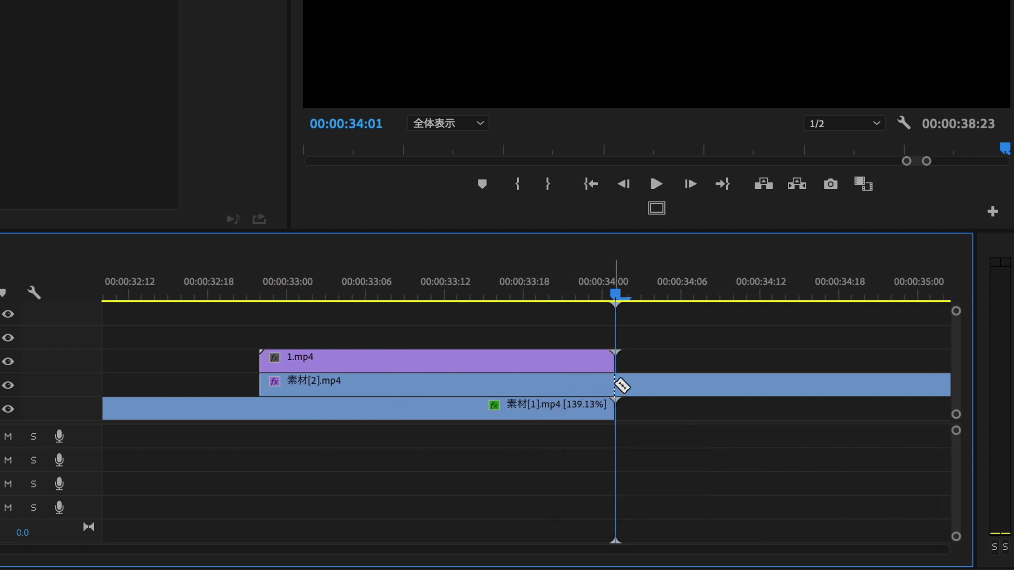
{"action": "left_click", "coordinate": [615, 386]}
{"action": "key", "text": "v"}
{"action": "left_click", "coordinate": [659, 390]}
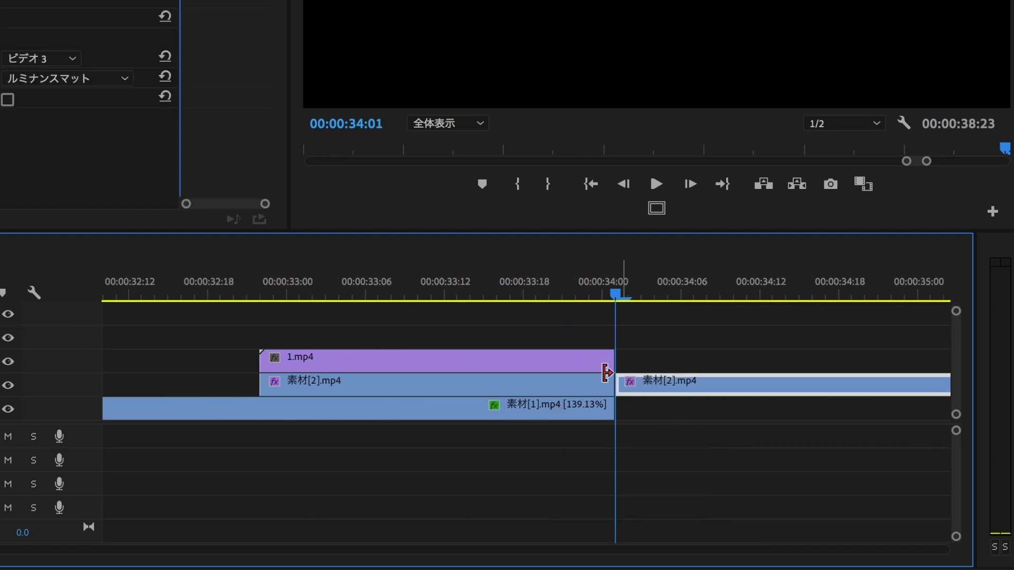
{"action": "key", "text": "Delete"}
{"action": "left_click_drag", "start_coordinate": [614, 290], "coordinate": [592, 292]}
{"action": "scroll", "coordinate": [609, 352], "scroll_direction": "down", "scroll_amount": 8}
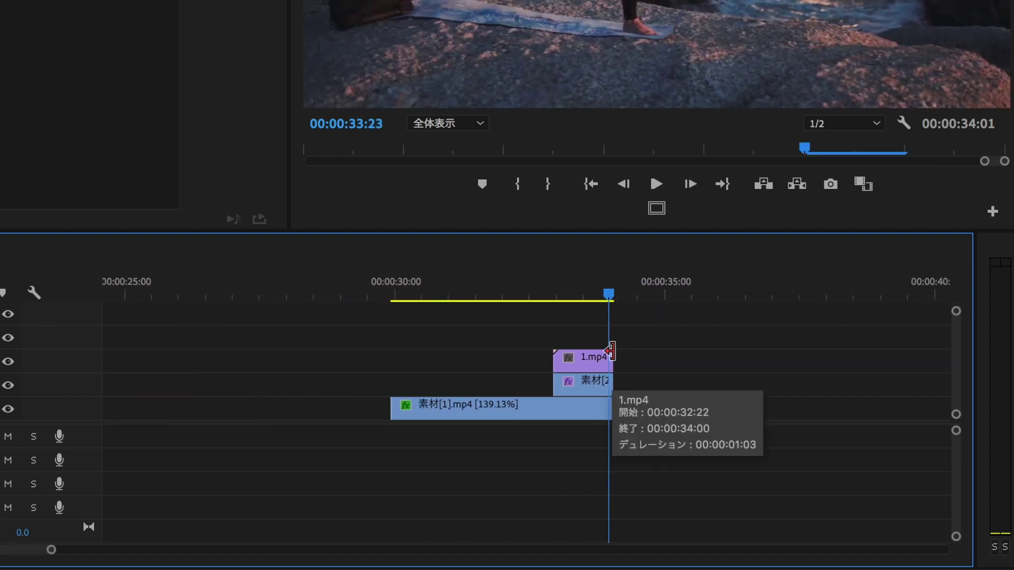
{"action": "left_click", "coordinate": [570, 389]}
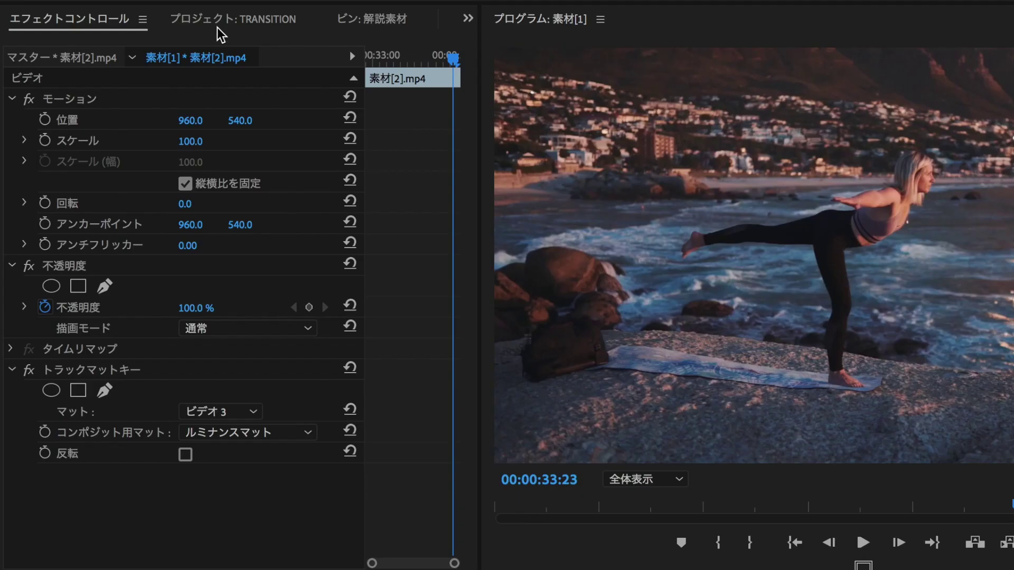
Add 素材[2].mp4 from the 解説素材 folder onto track V4
{"action": "left_click", "coordinate": [217, 22]}
{"action": "double_click", "coordinate": [236, 348]}
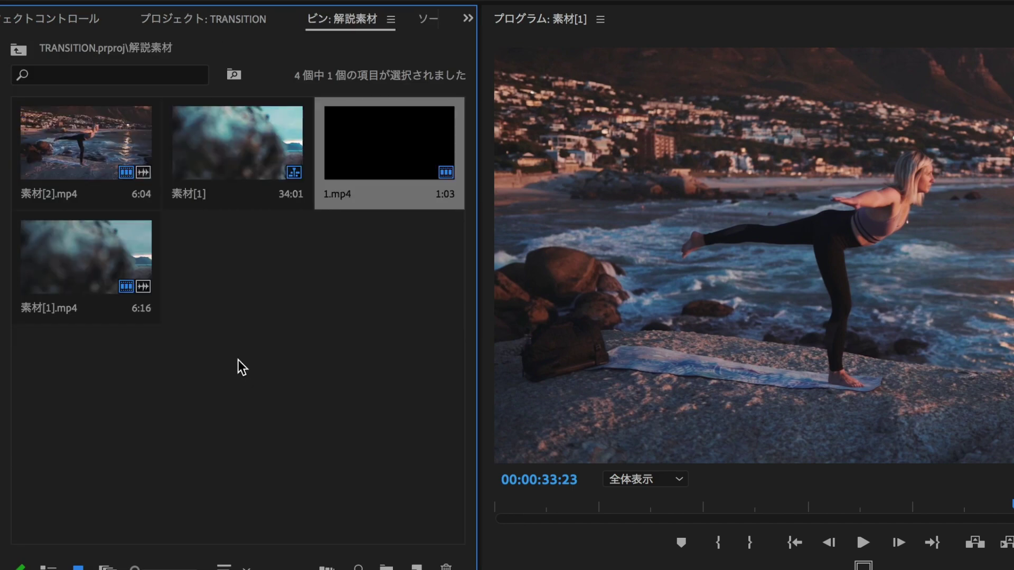
{"action": "left_click_drag", "start_coordinate": [75, 156], "coordinate": [477, 431]}
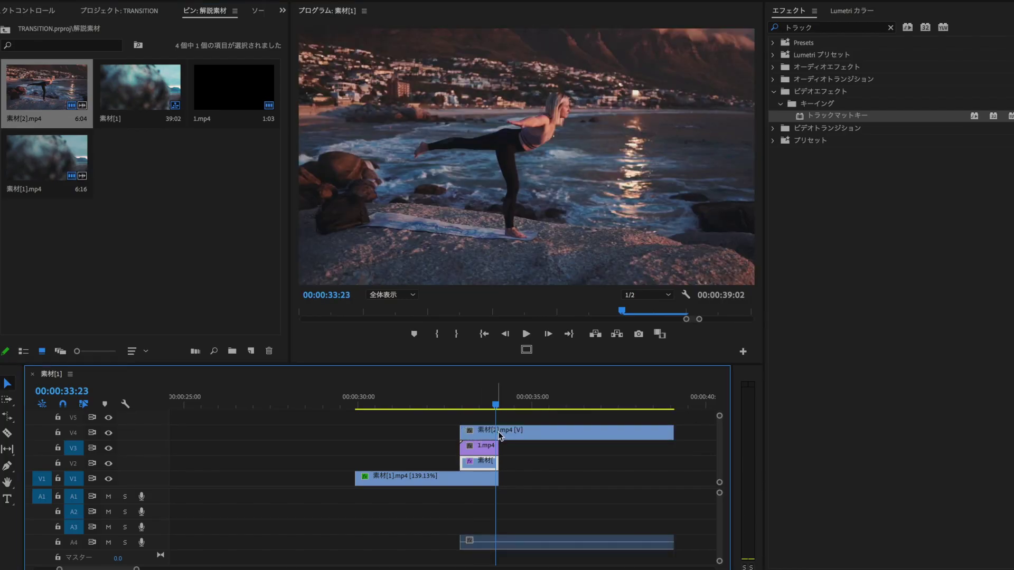
Split the V4 clip at about 00:00:34:00 and delete its left piece with audio
{"action": "key", "text": "="}
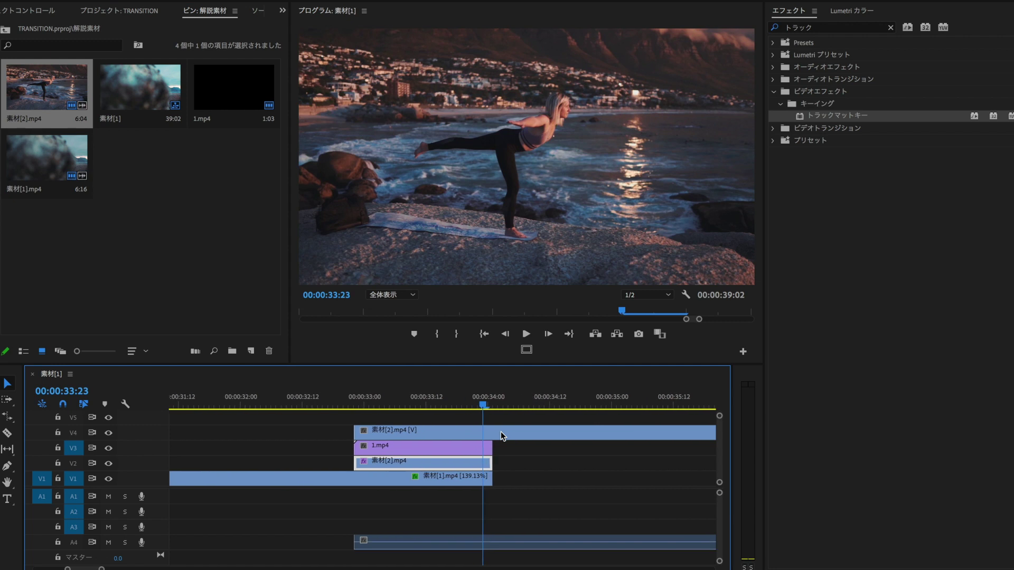
{"action": "key", "text": "c"}
{"action": "left_click", "coordinate": [494, 432]}
{"action": "key", "text": "v"}
{"action": "left_click", "coordinate": [471, 434]}
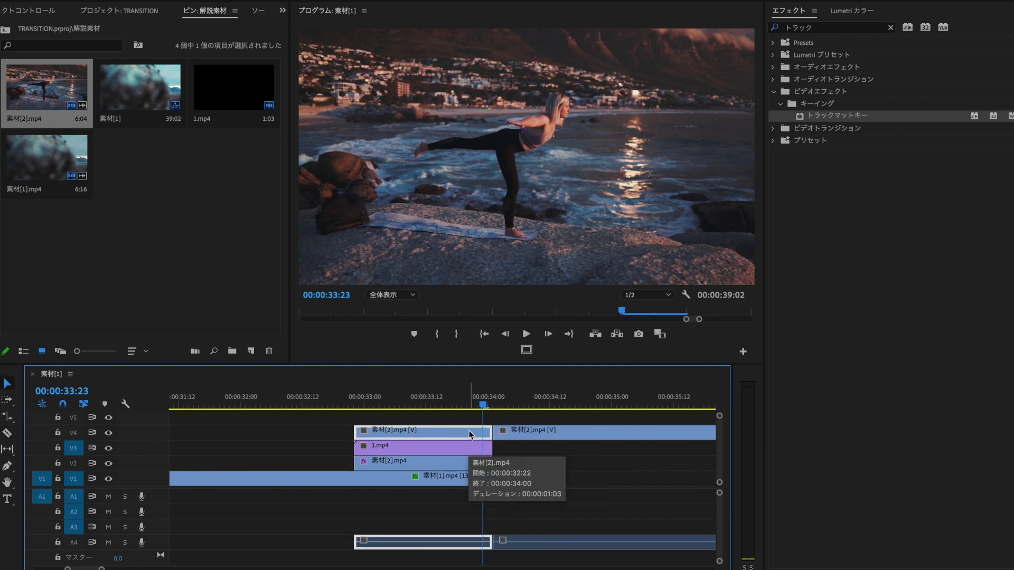
{"action": "key", "text": "Delete"}
Move the remaining 素材[2].mp4 clip down onto V1 and play back the sequence
{"action": "left_click_drag", "start_coordinate": [518, 432], "coordinate": [518, 478]}
{"action": "key", "text": "minus"}
{"action": "key", "text": "minus"}
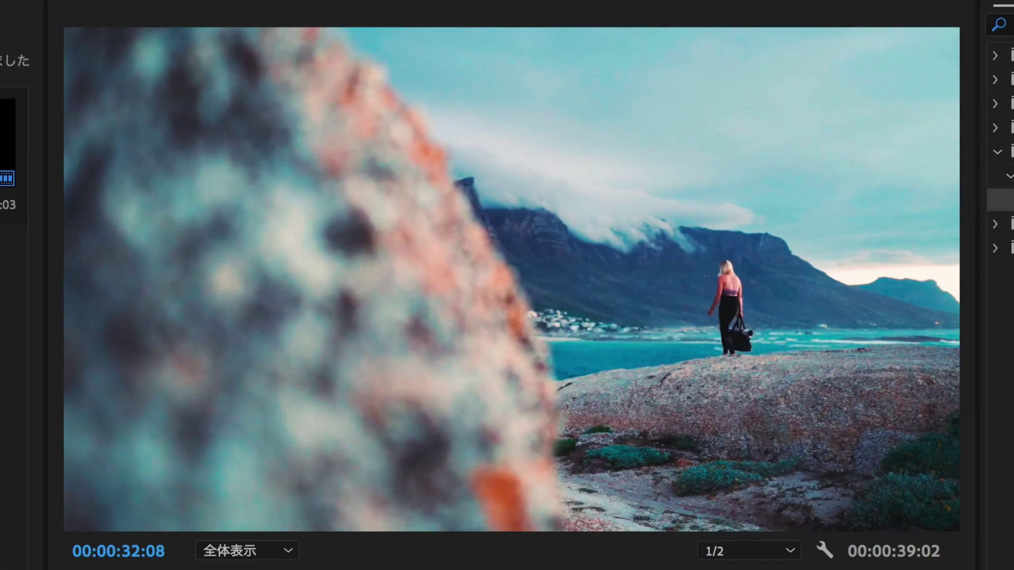
{"action": "key", "text": "space"}
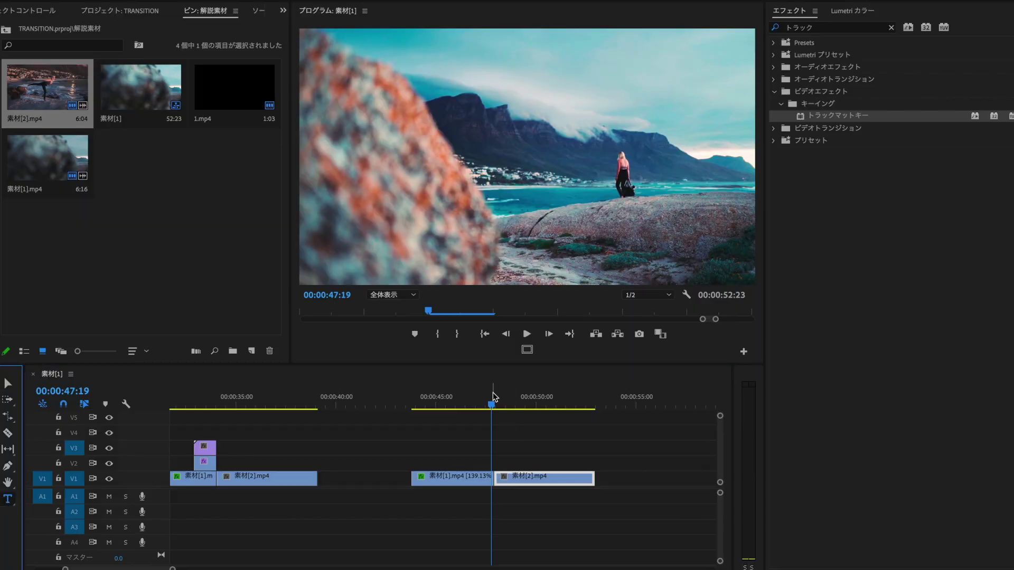
At 00:00:48:13, start a text box on the yoga shot and show safe-margin guides
{"action": "left_click_drag", "start_coordinate": [493, 399], "coordinate": [508, 405]}
{"action": "left_click", "coordinate": [432, 174]}
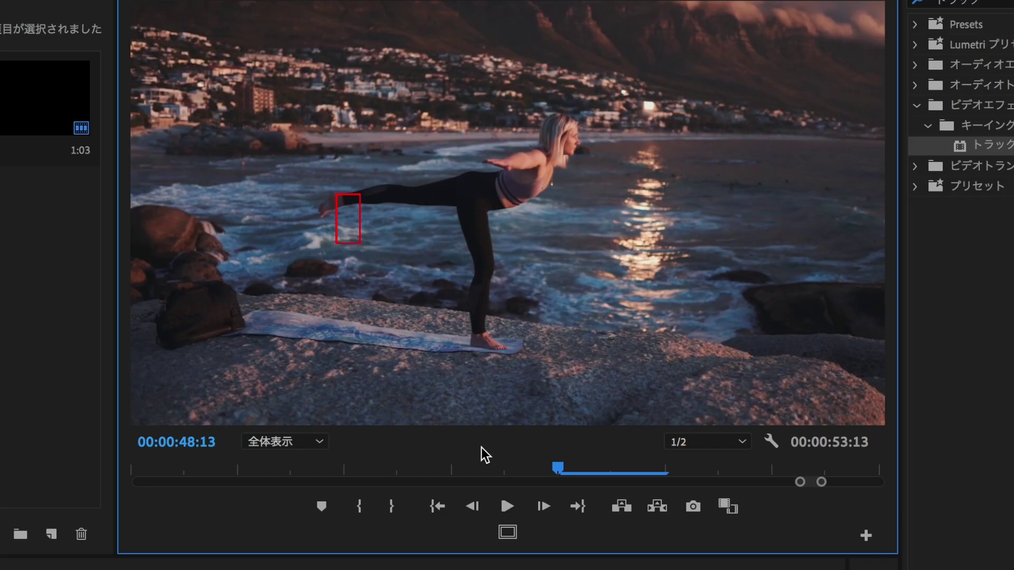
{"action": "left_click", "coordinate": [507, 535]}
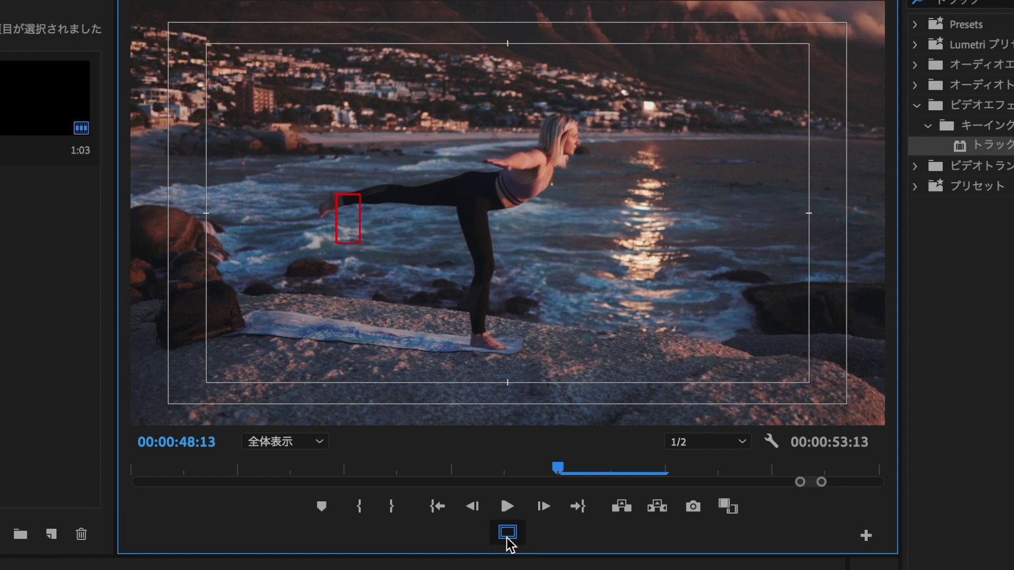
Adjust the Program monitor's button set in the Button Editor and confirm it
{"action": "left_click", "coordinate": [866, 537]}
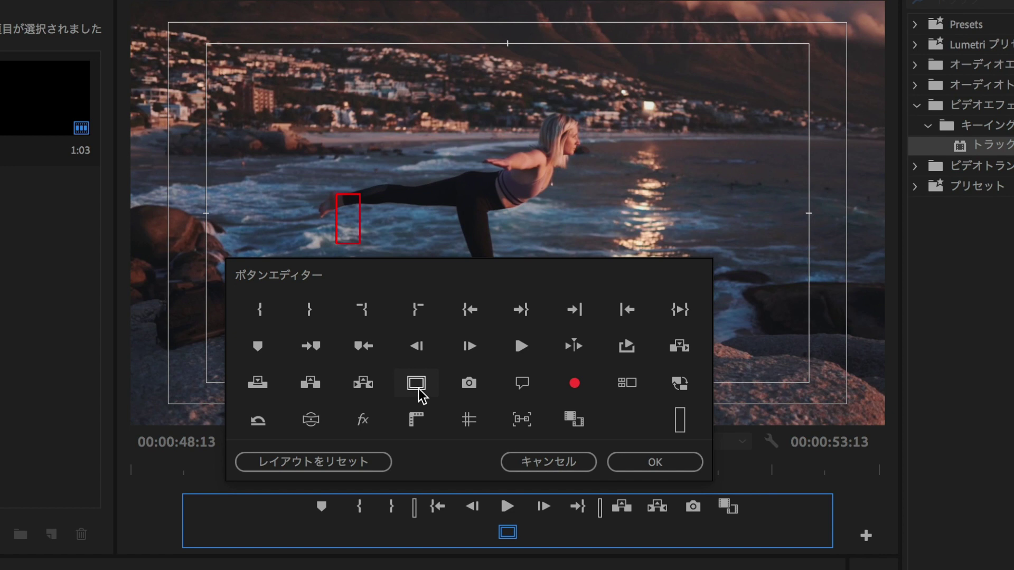
{"action": "left_click_drag", "start_coordinate": [437, 413], "coordinate": [508, 541]}
{"action": "left_click", "coordinate": [676, 459]}
{"action": "left_click_drag", "start_coordinate": [537, 425], "coordinate": [228, 222]}
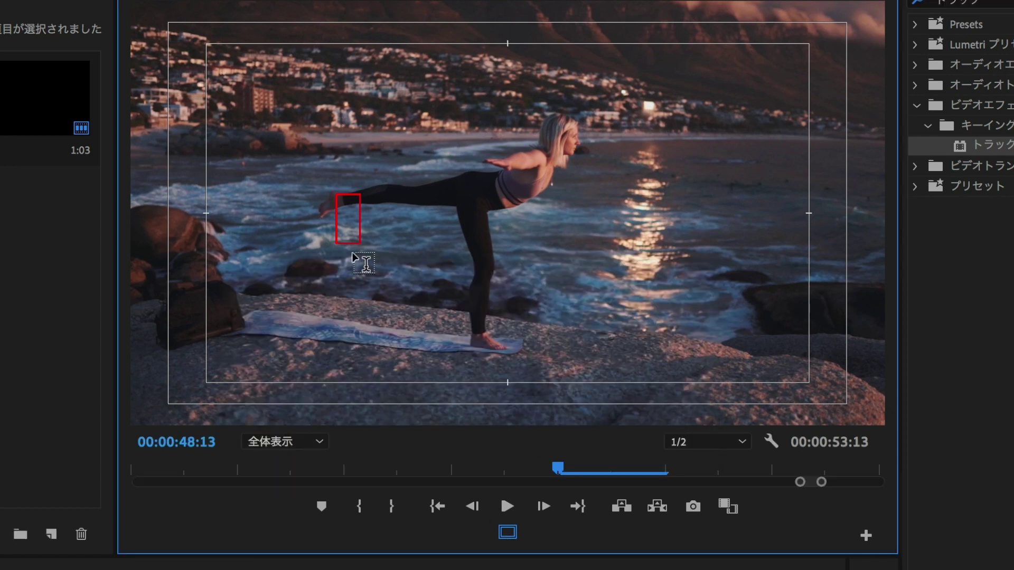
Type the 'Morning Yoga' title and keep its current font in Effect Controls
{"action": "type", "text": "M"}
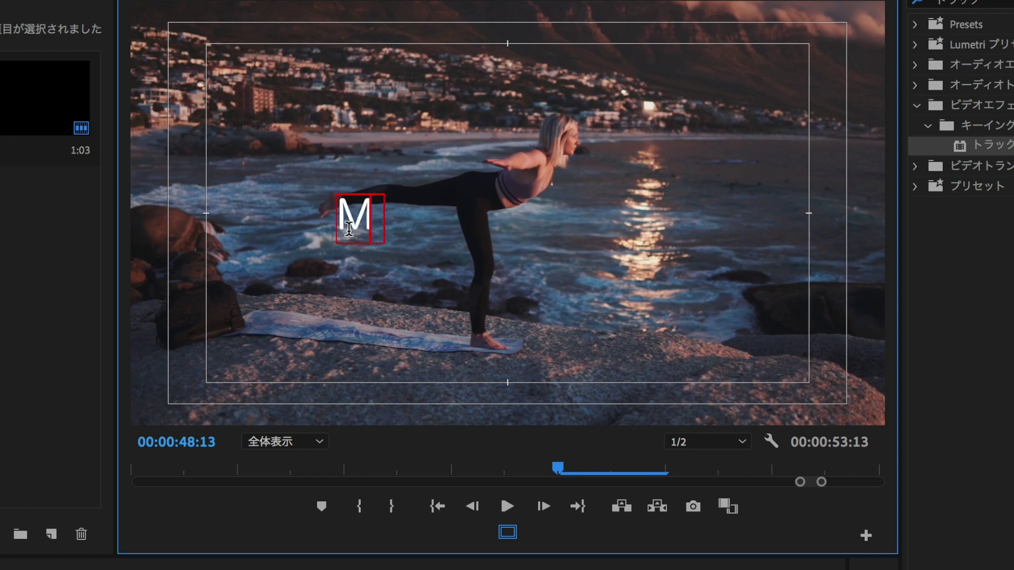
{"action": "type", "text": "orning Yoga"}
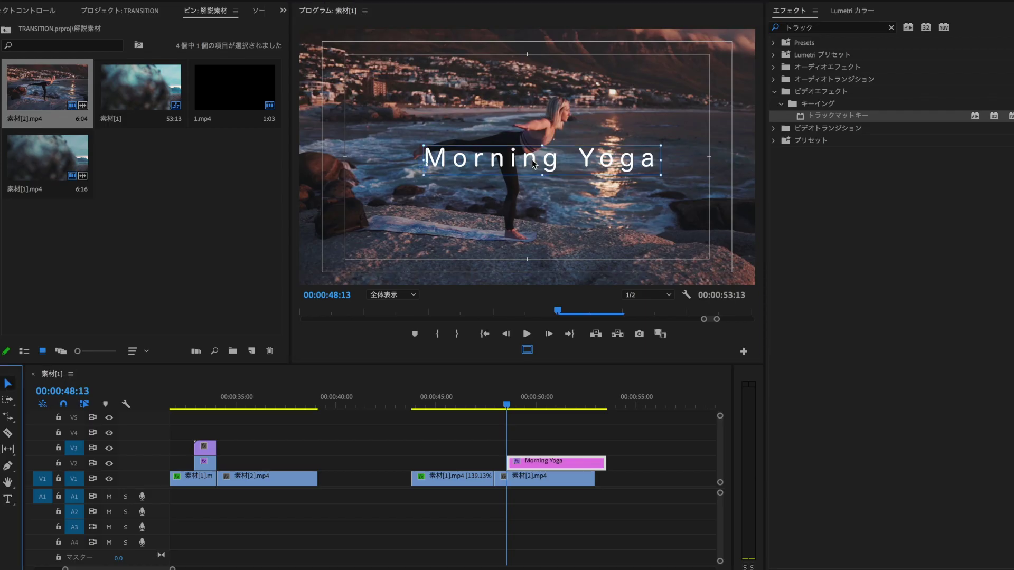
{"action": "triple_click", "coordinate": [531, 159]}
{"action": "left_click", "coordinate": [23, 15]}
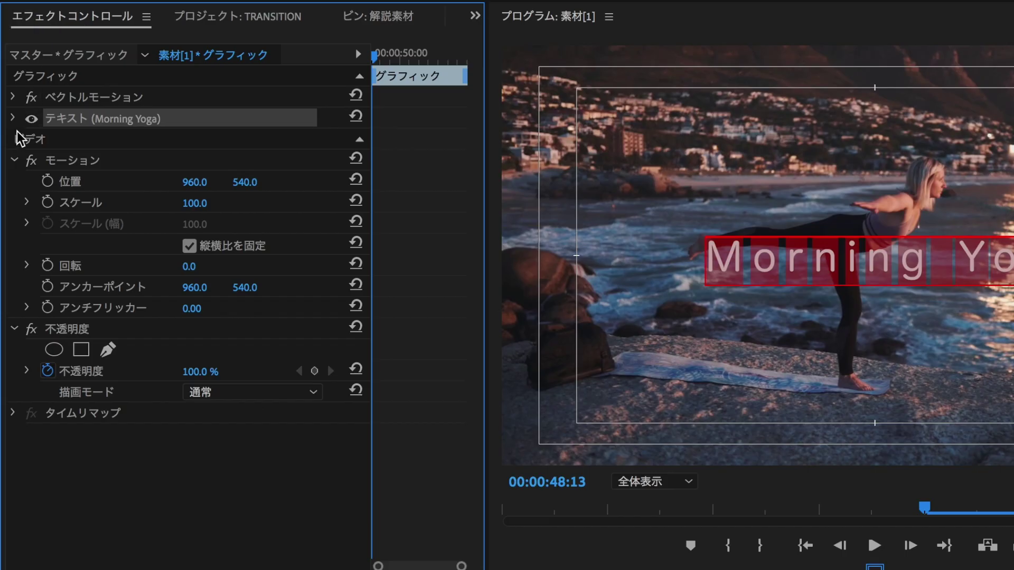
{"action": "left_click", "coordinate": [13, 118]}
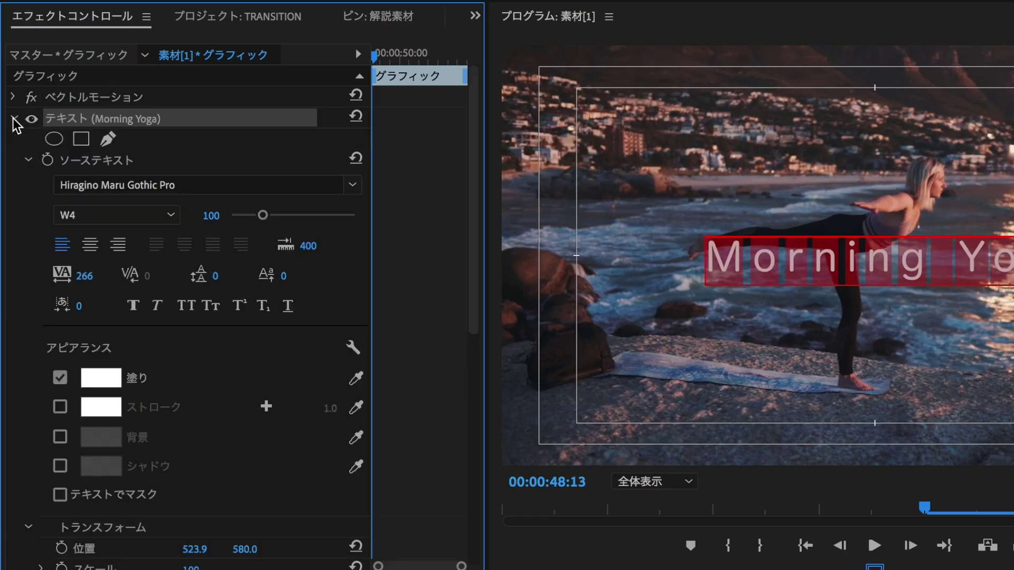
{"action": "left_click", "coordinate": [352, 184]}
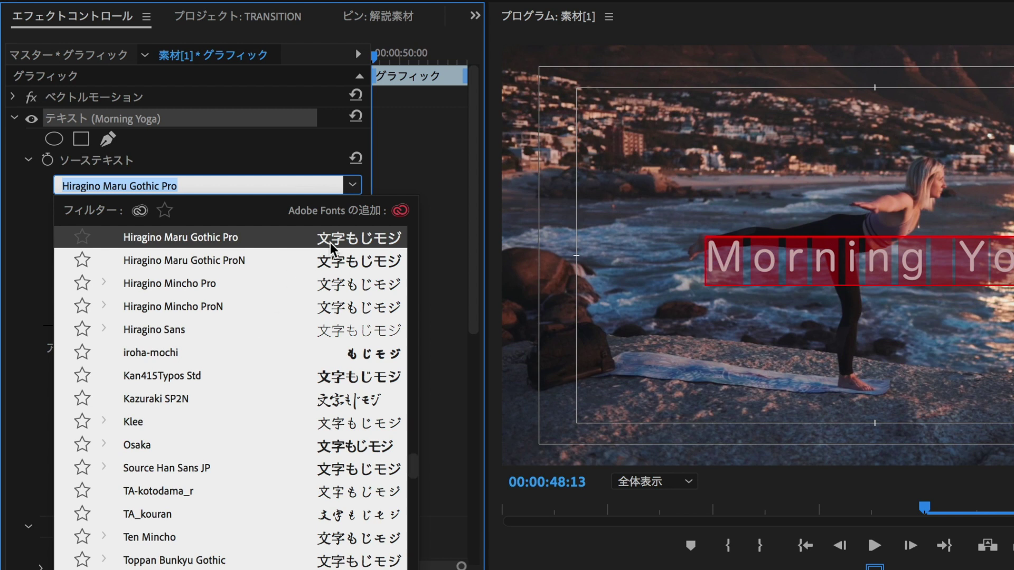
{"action": "left_click", "coordinate": [354, 185]}
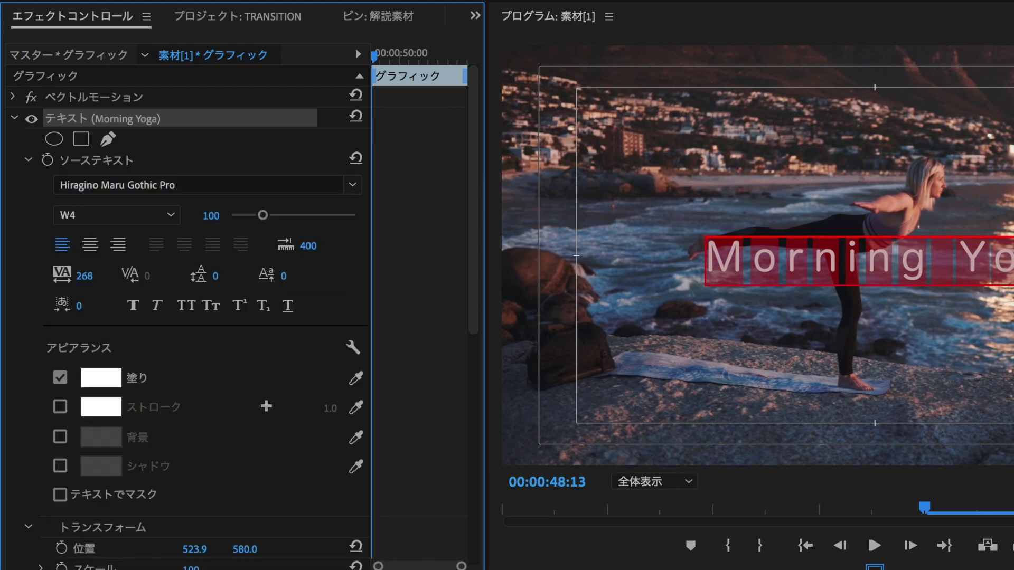
Set the title's tracking to 311, shift it left to X 456.9, and nudge the clip 14 frames earlier
{"action": "left_click_drag", "start_coordinate": [85, 276], "coordinate": [79, 276]}
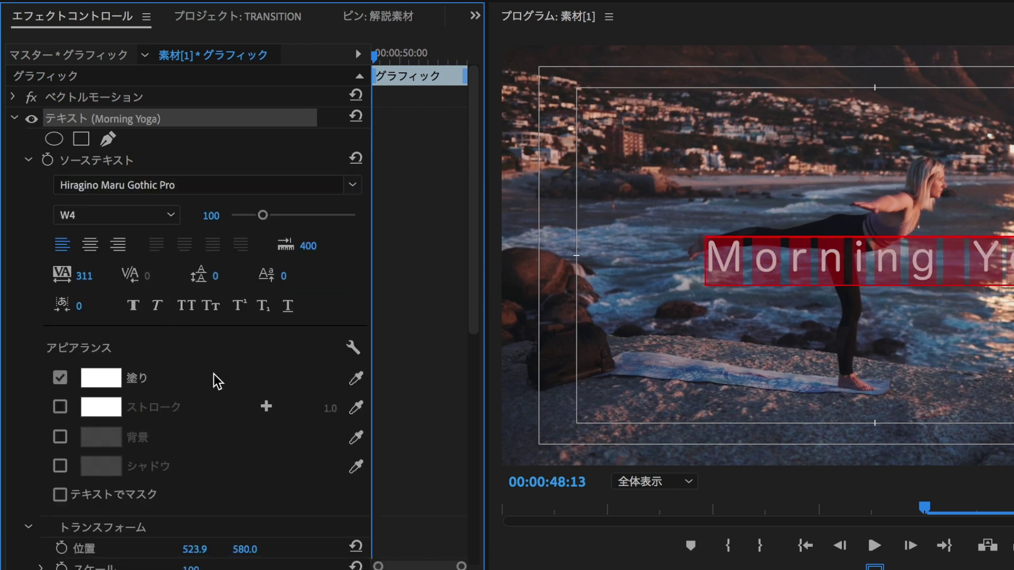
{"action": "left_click_drag", "start_coordinate": [196, 550], "coordinate": [161, 550]}
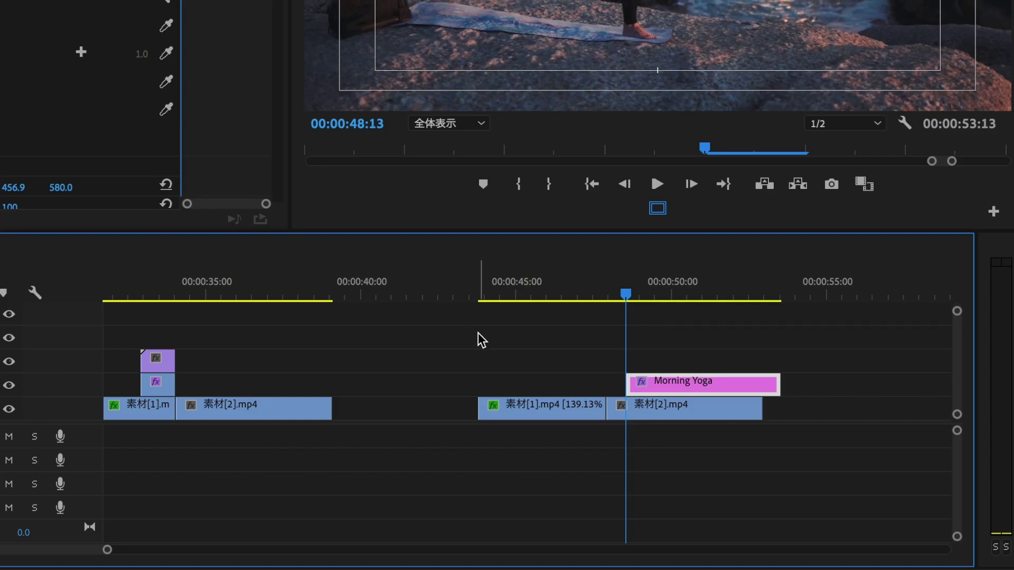
{"action": "left_click_drag", "start_coordinate": [663, 385], "coordinate": [644, 385]}
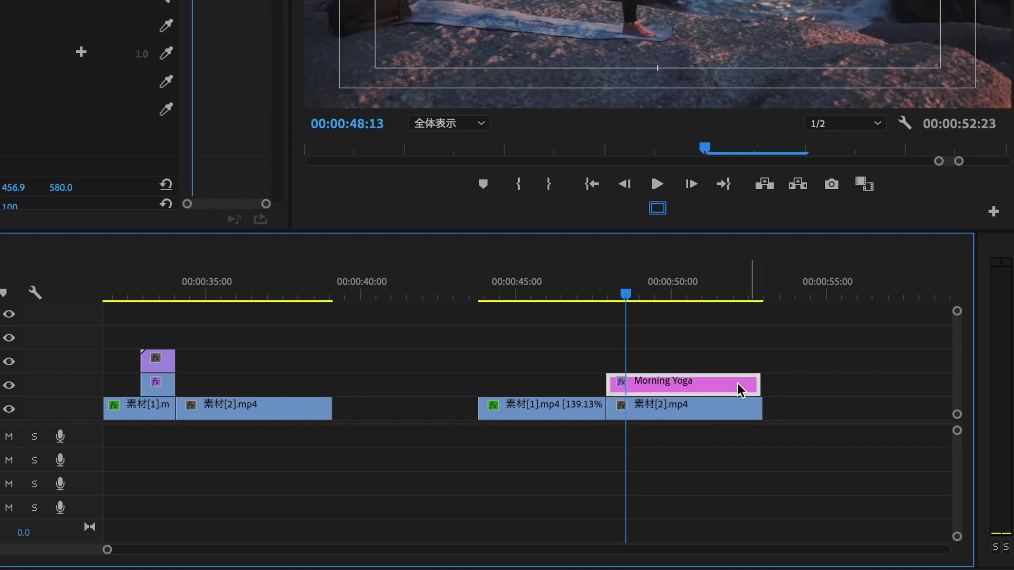
Move the Morning Yoga clip to V3 and duplicate it onto V2, both spanning 00:00:47:22–00:00:52:22
{"action": "scroll", "coordinate": [636, 392], "scroll_direction": "up", "scroll_amount": 3}
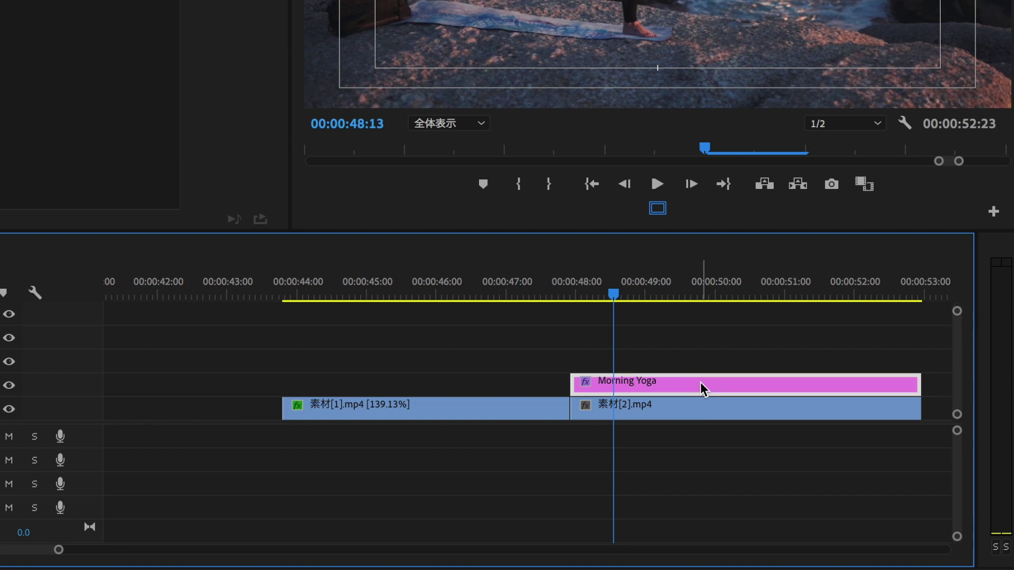
{"action": "left_click_drag", "start_coordinate": [703, 388], "coordinate": [730, 357]}
{"action": "left_click", "coordinate": [749, 339]}
{"action": "left_click", "coordinate": [663, 369]}
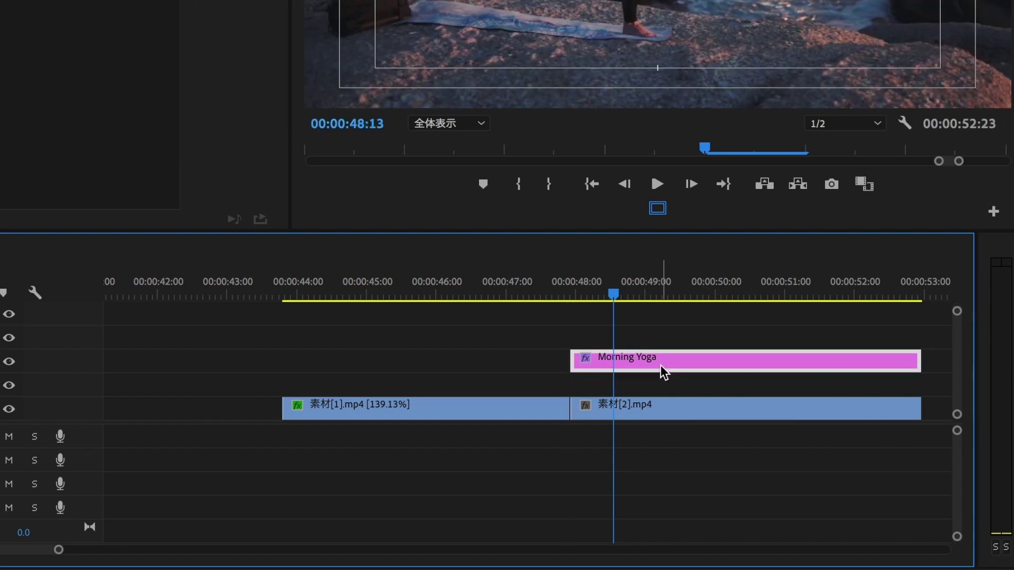
{"action": "scroll", "coordinate": [645, 365], "scroll_direction": "down", "scroll_amount": 1}
{"action": "left_click_drag", "start_coordinate": [641, 369], "coordinate": [637, 383]}
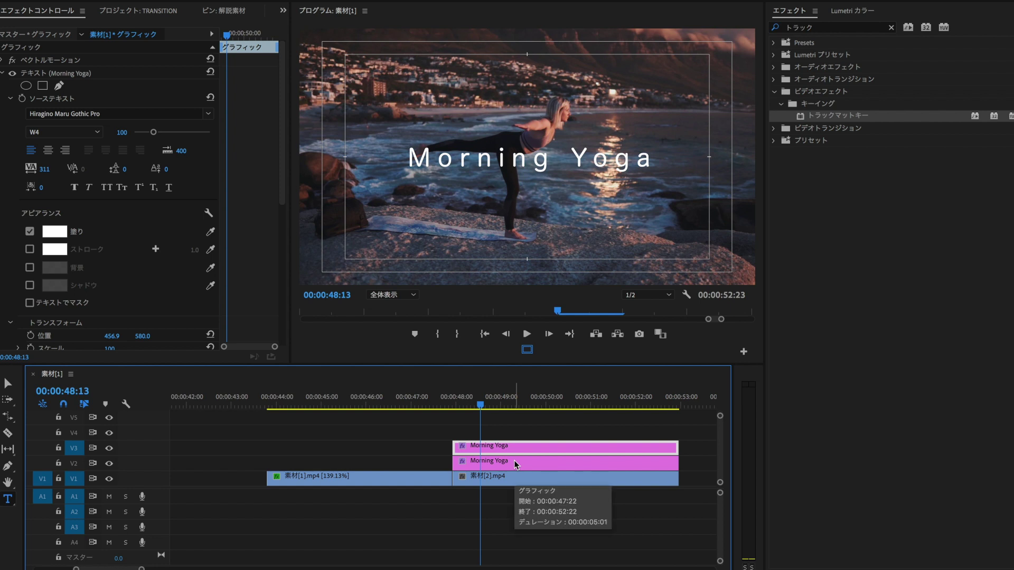
{"action": "left_click", "coordinate": [514, 460]}
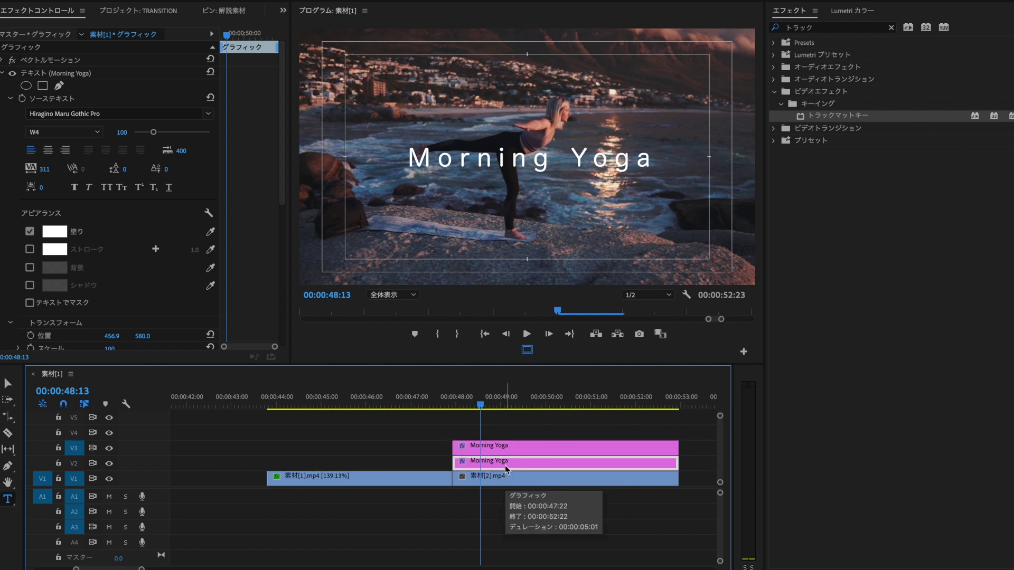
Move the V2 copy to Y 686, retype it as '10 min', and centre it under Morning Yoga
{"action": "mouse_move", "coordinate": [144, 337]}
{"action": "left_mouse_down"}
{"action": "mouse_move", "coordinate": [156, 337]}
{"action": "mouse_move", "coordinate": [127, 334]}
{"action": "left_mouse_up"}
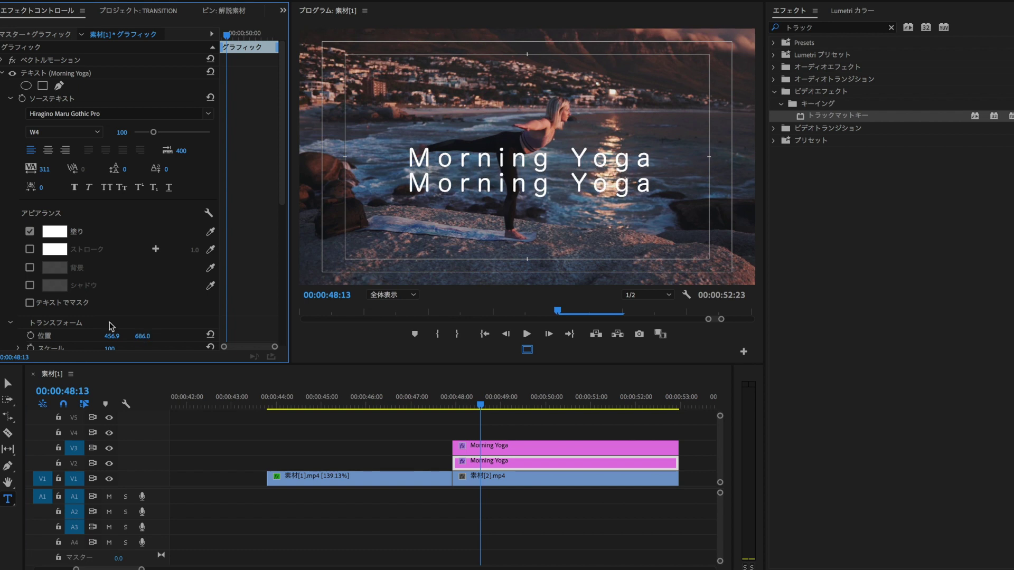
{"action": "left_click", "coordinate": [448, 194]}
{"action": "key", "text": "Delete"}
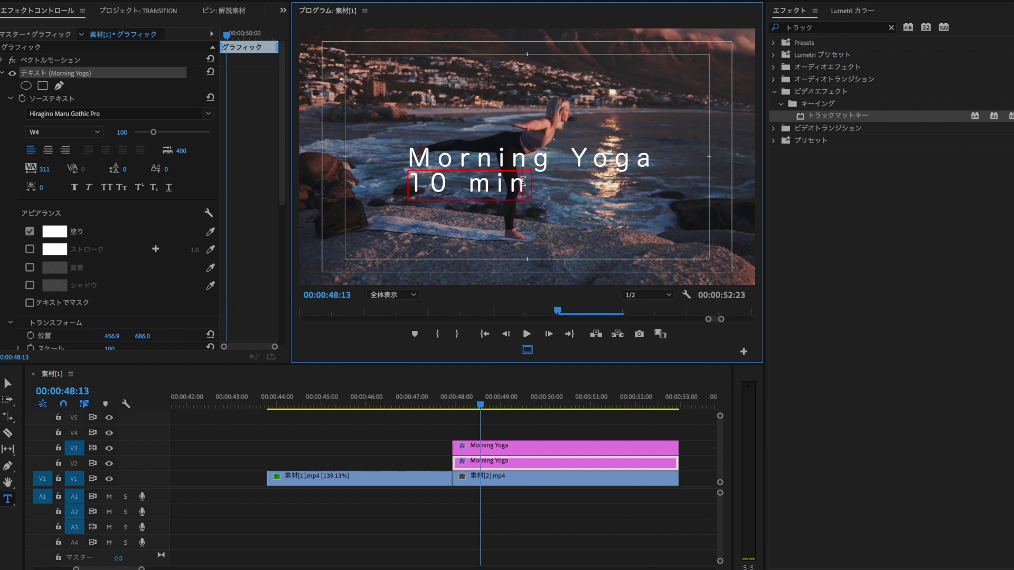
{"action": "left_click", "coordinate": [8, 384]}
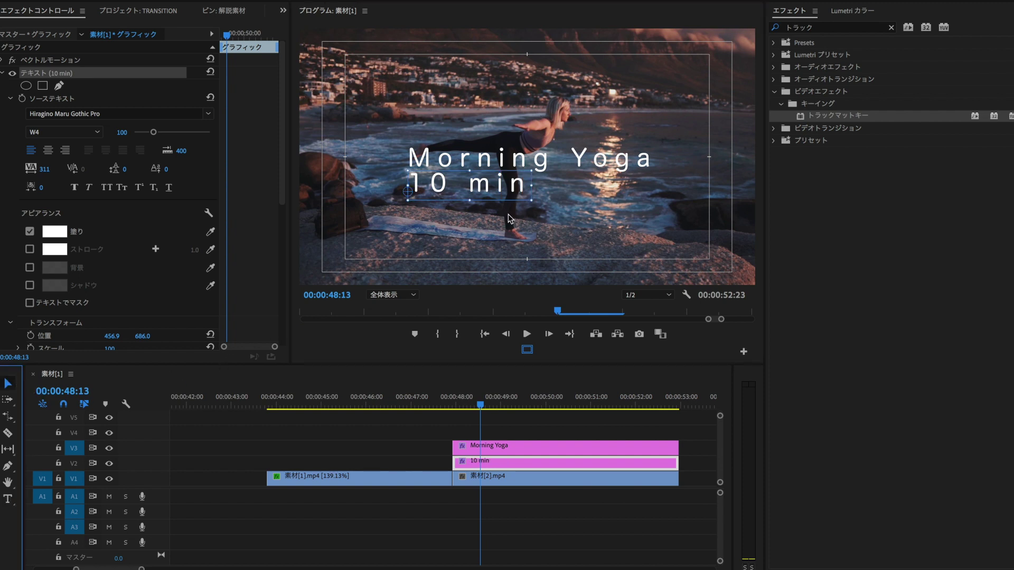
{"action": "left_click_drag", "start_coordinate": [501, 193], "coordinate": [559, 200]}
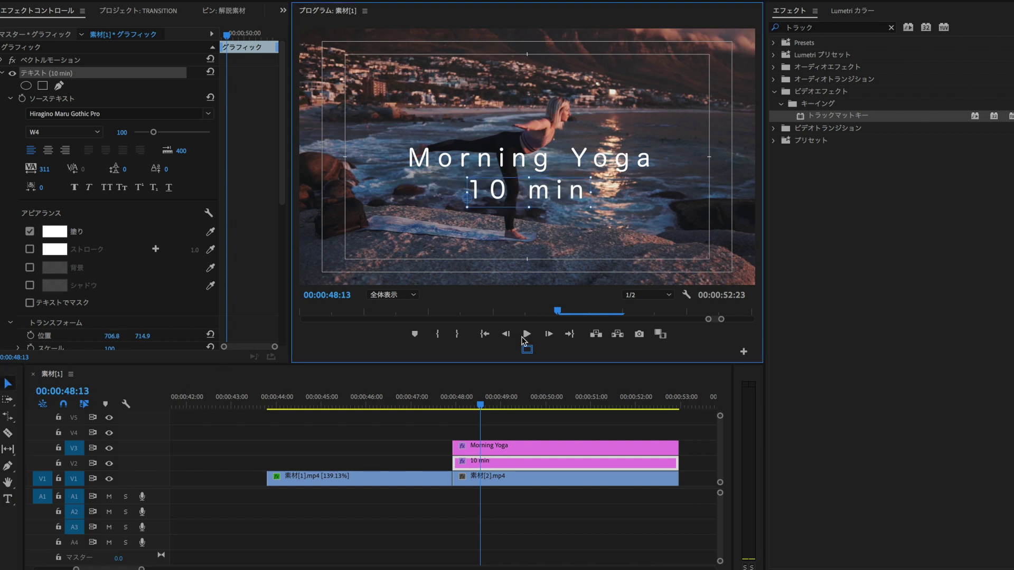
Preview both title lines around 48 seconds and open the 10 min clip's context menu
{"action": "left_click", "coordinate": [493, 426]}
{"action": "left_click_drag", "start_coordinate": [465, 405], "coordinate": [501, 479]}
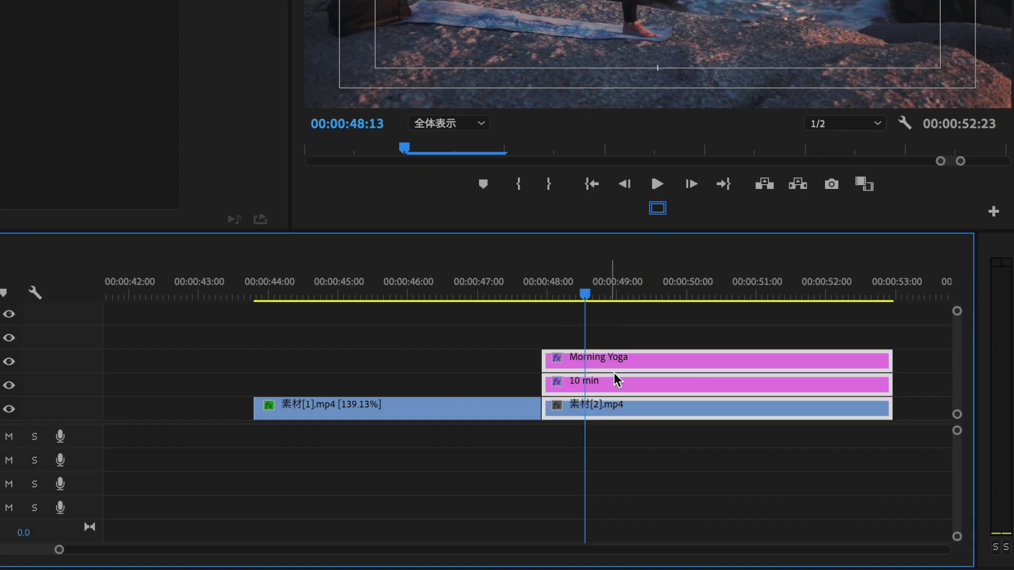
{"action": "right_click", "coordinate": [634, 385]}
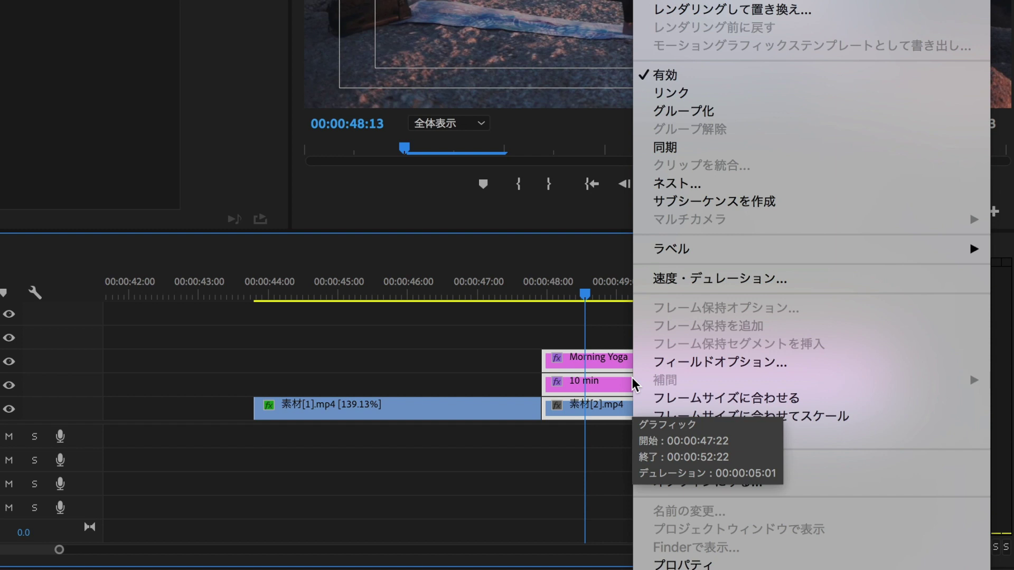
Nest Morning Yoga, 10 min and 素材[2].mp4 into one sequence named テキストin
{"action": "left_click", "coordinate": [693, 183]}
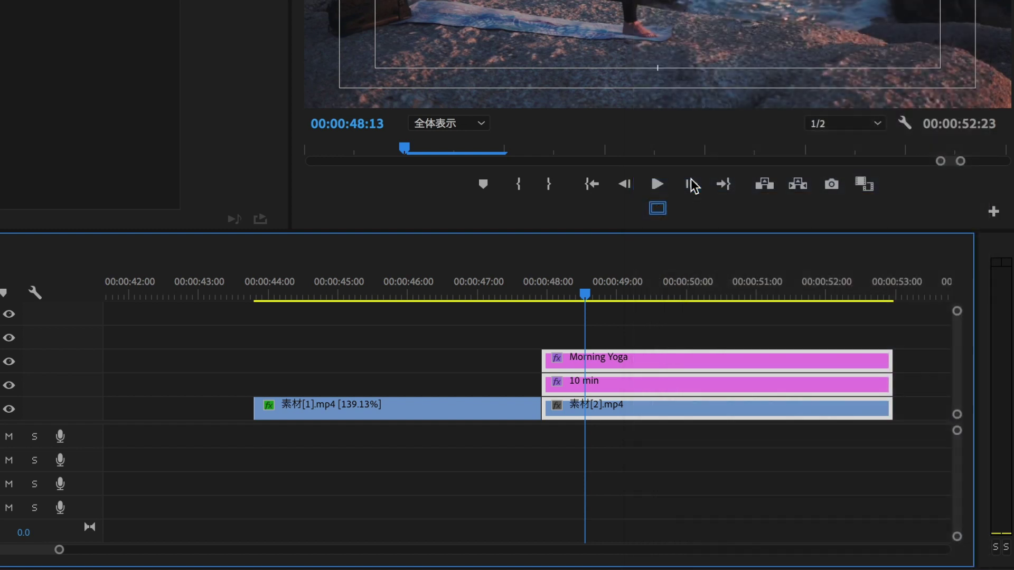
{"action": "key", "text": "BackSpace"}
{"action": "type", "text": "tekisuto"}
{"action": "key", "text": "Return"}
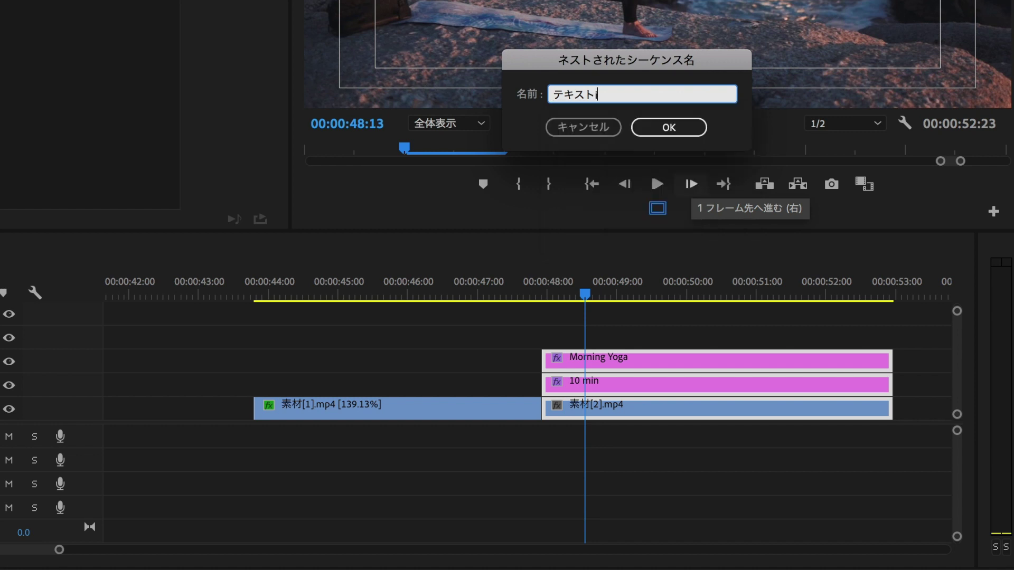
{"action": "left_click", "coordinate": [677, 129]}
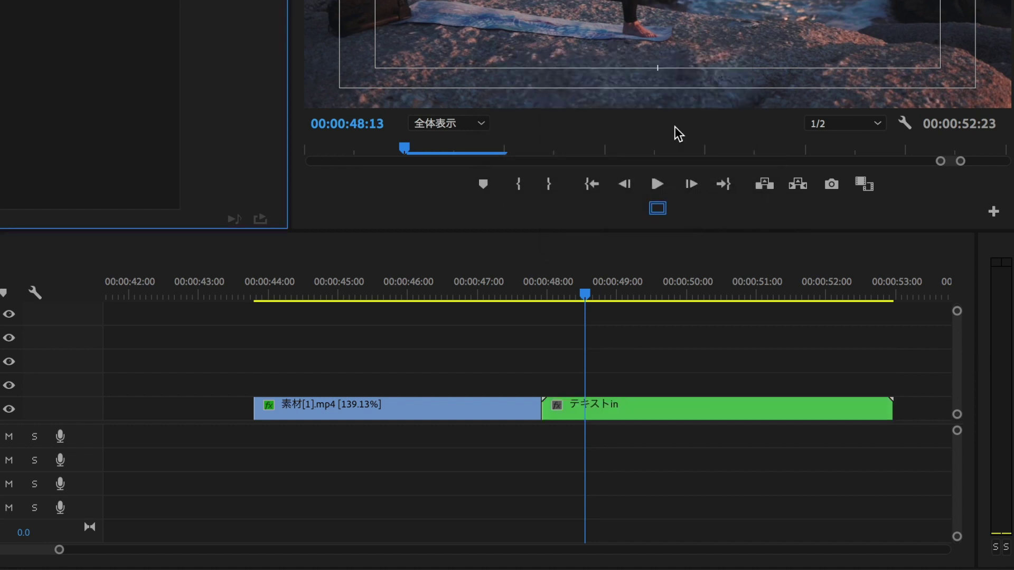
{"action": "left_click", "coordinate": [644, 358]}
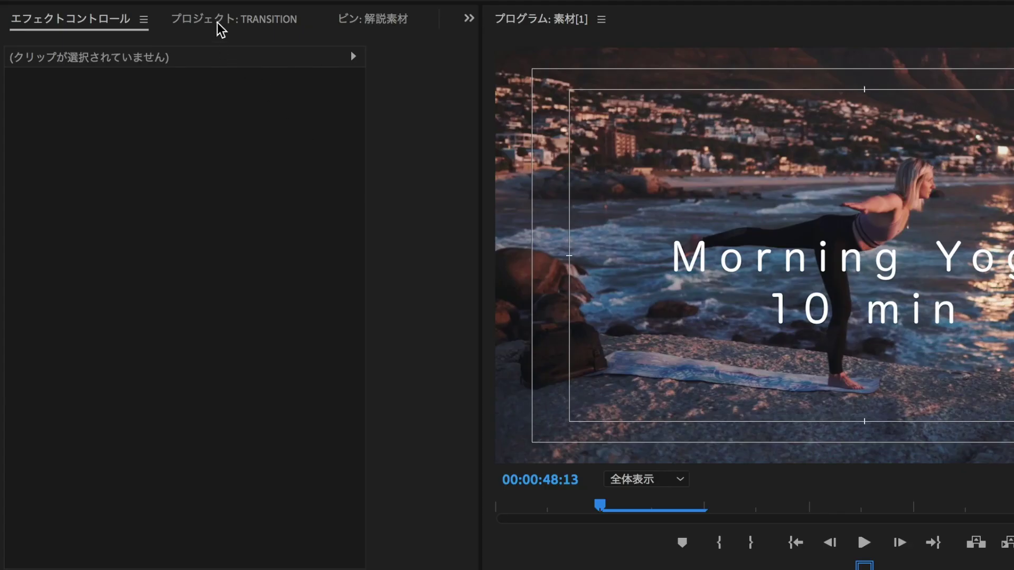
Preview the 1.mp4 white step wipe from the 解説素材 bin
{"action": "left_click", "coordinate": [217, 22]}
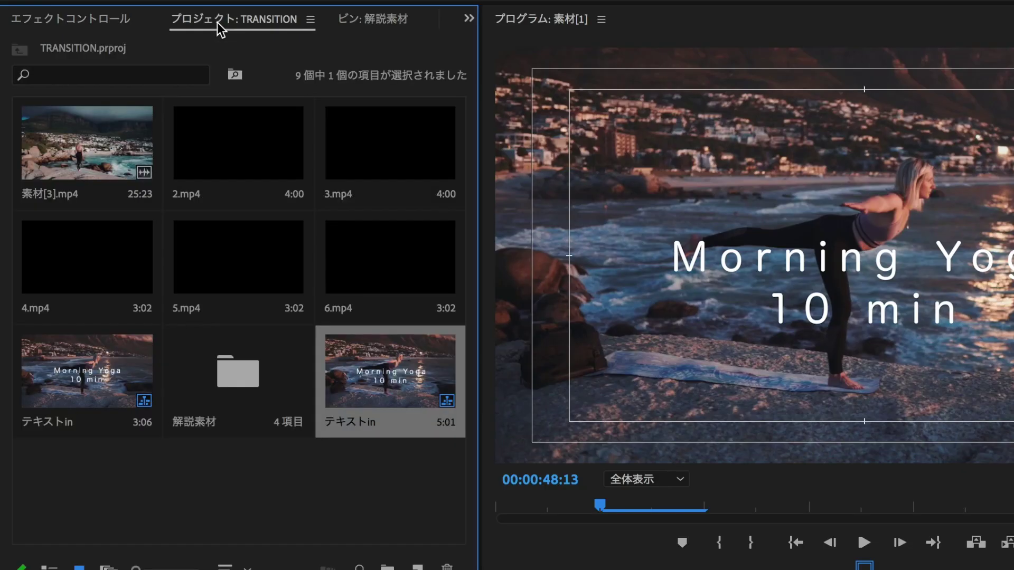
{"action": "double_click", "coordinate": [238, 373]}
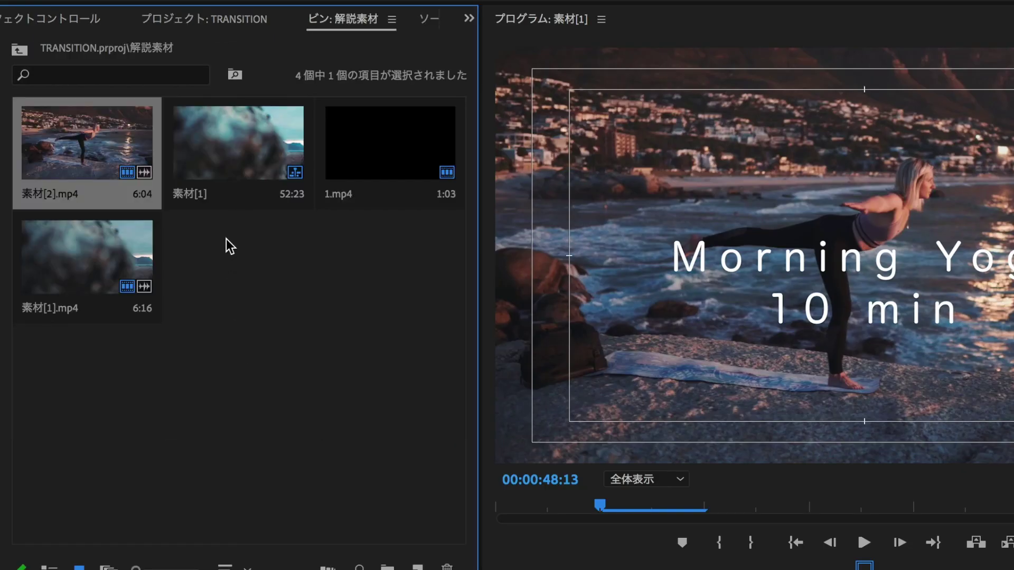
{"action": "double_click", "coordinate": [374, 164]}
{"action": "left_click_drag", "start_coordinate": [24, 531], "coordinate": [743, 569]}
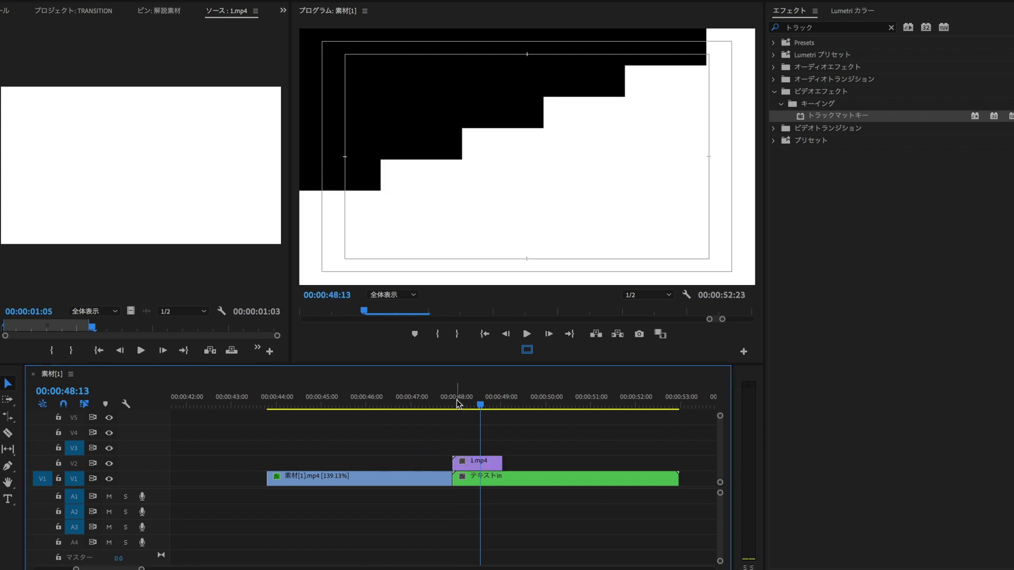
Shift 1.mp4 and テキストin about a second earlier and one track up, to V3 and V2
{"action": "mouse_move", "coordinate": [457, 404]}
{"action": "left_mouse_down"}
{"action": "mouse_move", "coordinate": [493, 405]}
{"action": "mouse_move", "coordinate": [473, 484]}
{"action": "left_mouse_up"}
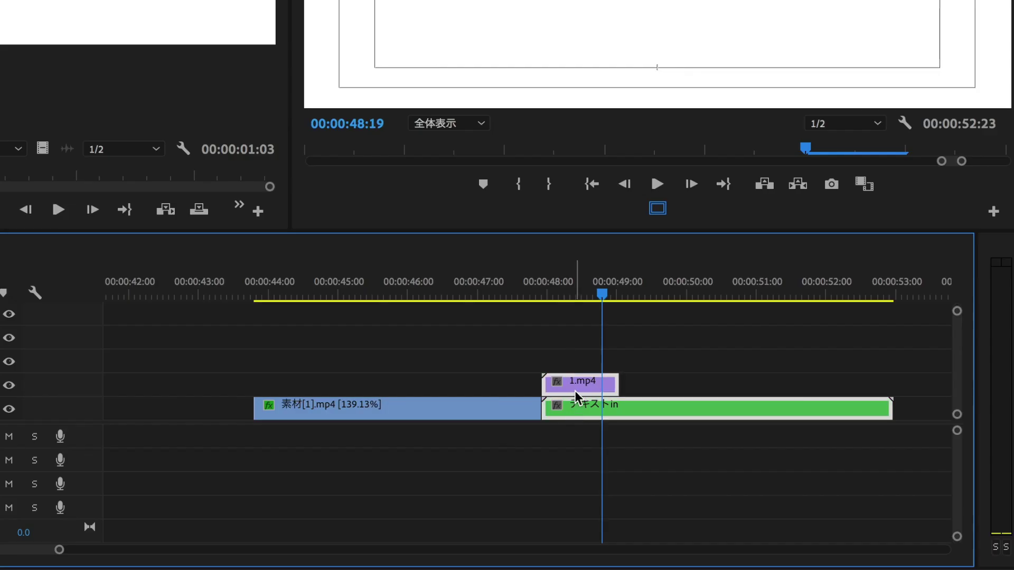
{"action": "left_click_drag", "start_coordinate": [577, 397], "coordinate": [497, 373]}
{"action": "left_click", "coordinate": [580, 360]}
{"action": "left_click_drag", "start_coordinate": [459, 291], "coordinate": [539, 298]}
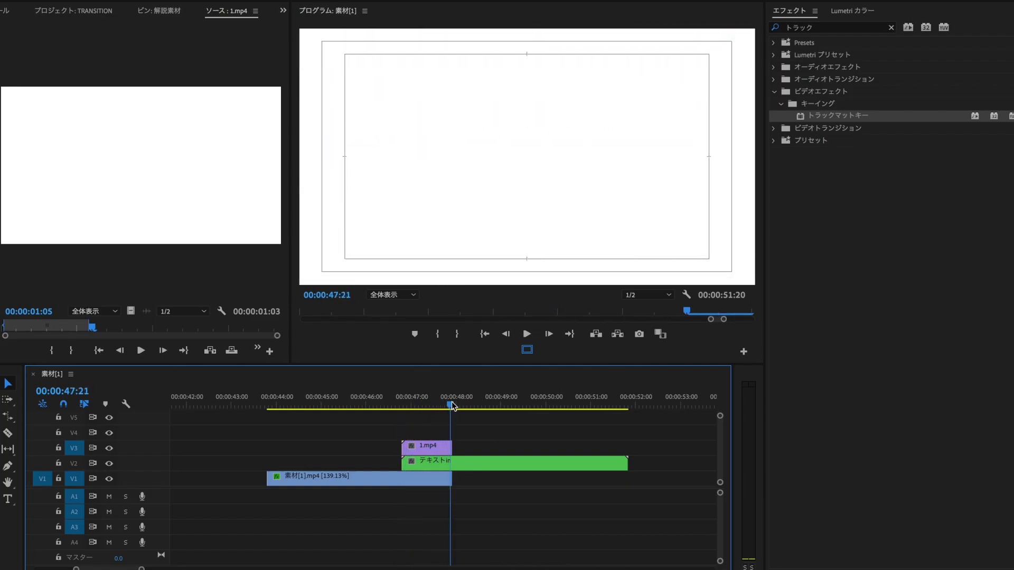
Apply the Track Matte Key effect to the テキストin clip
{"action": "left_click", "coordinate": [464, 469]}
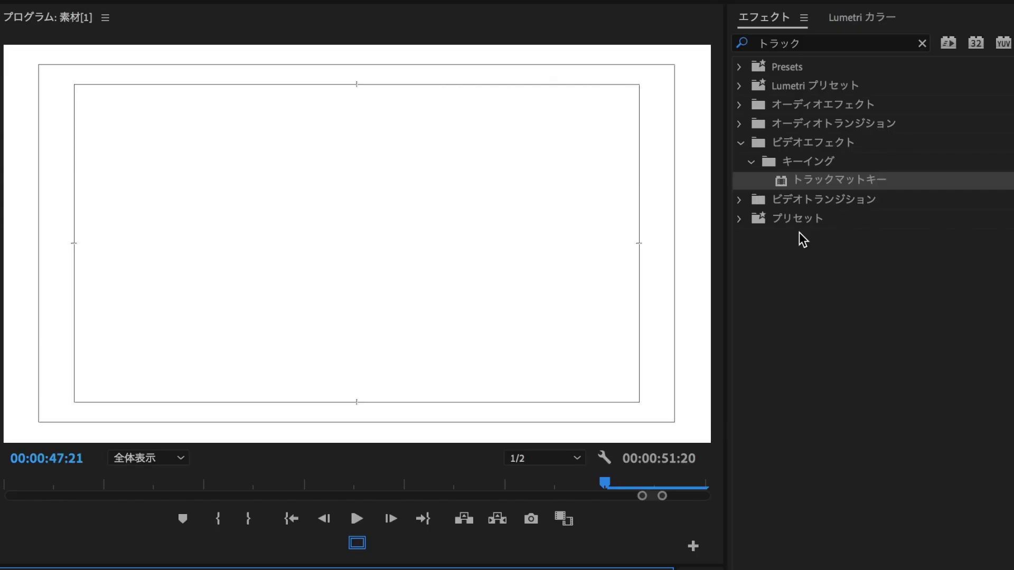
{"action": "left_click", "coordinate": [827, 186]}
{"action": "left_click_drag", "start_coordinate": [849, 184], "coordinate": [436, 465]}
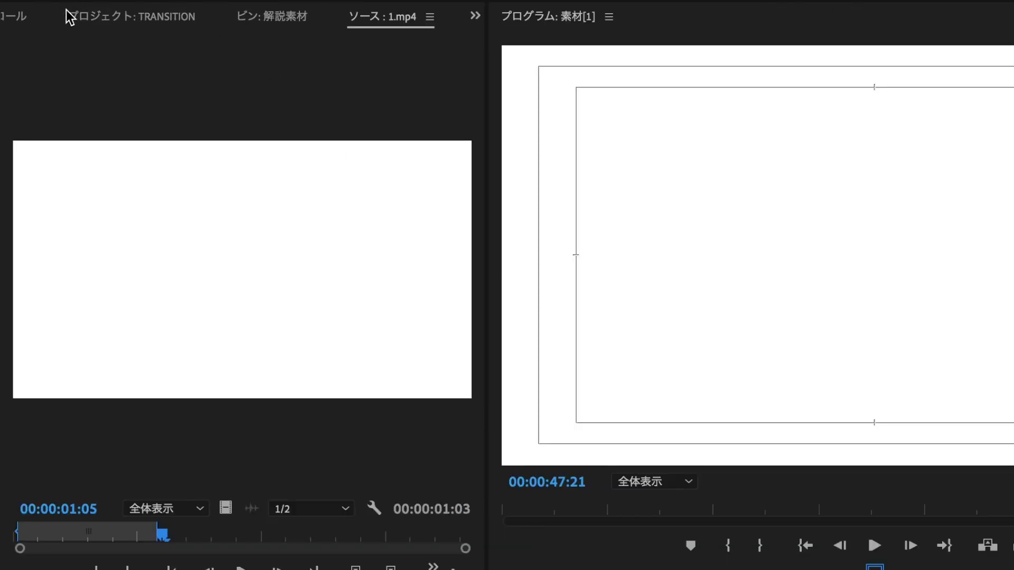
Set the Track Matte Key's matte to ビデオ3 with ルミナンスマット compositing
{"action": "left_click", "coordinate": [21, 17]}
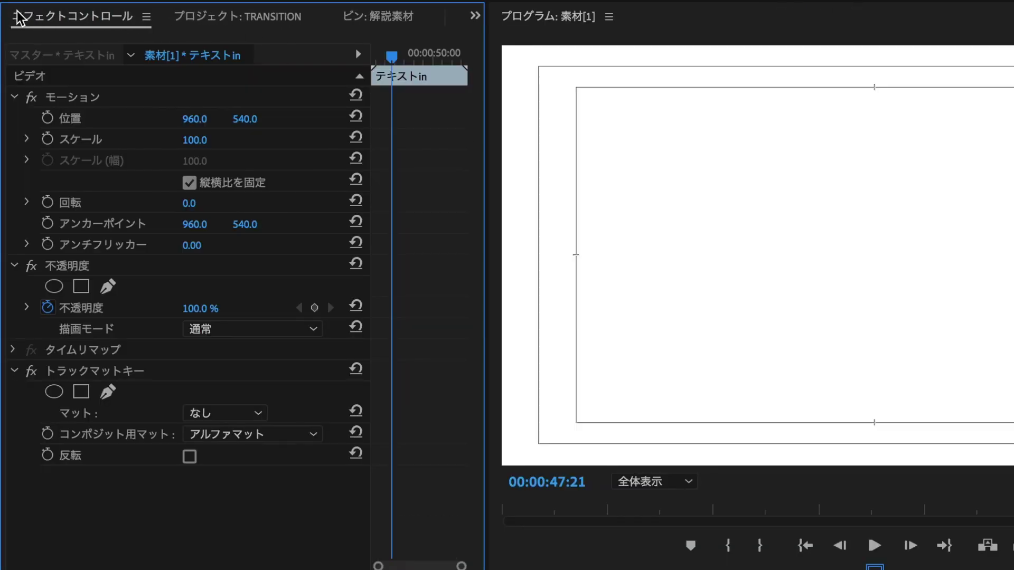
{"action": "left_click", "coordinate": [214, 415]}
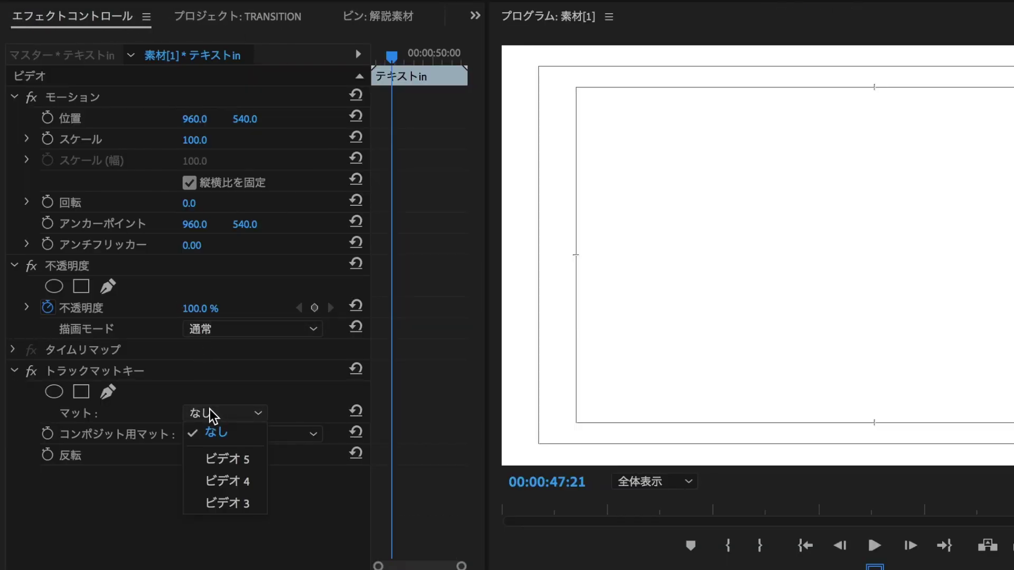
{"action": "left_click", "coordinate": [221, 505]}
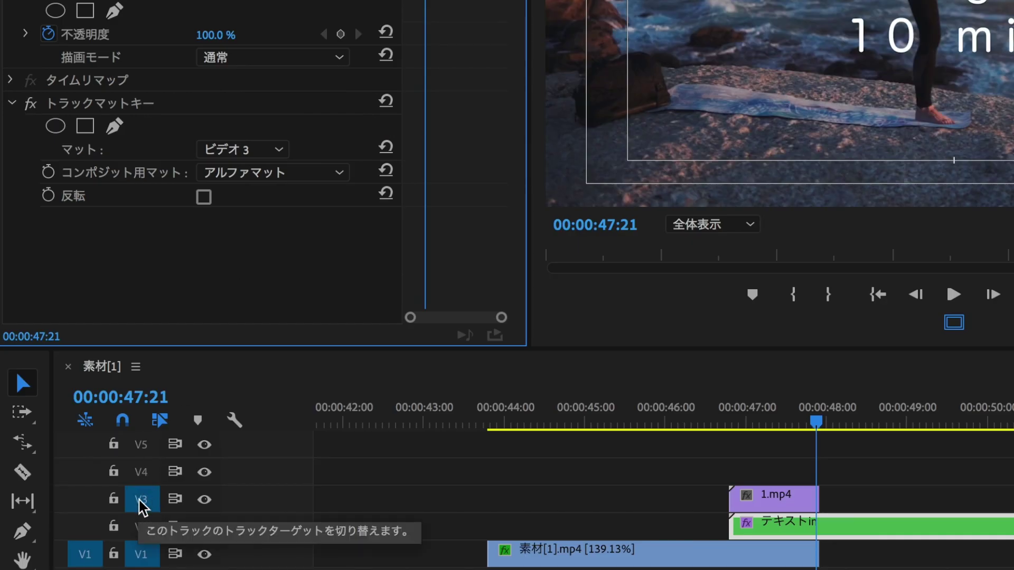
{"action": "left_click", "coordinate": [278, 179]}
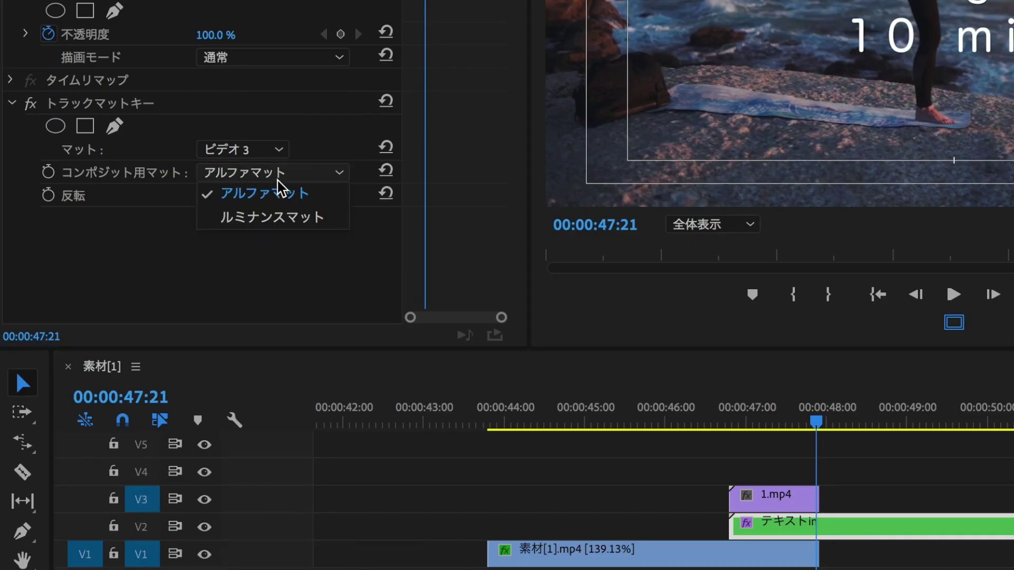
{"action": "left_click", "coordinate": [278, 215]}
Move the playhead back to around 46:16 to preview the wipe
{"action": "left_click", "coordinate": [468, 480]}
{"action": "left_click", "coordinate": [381, 404]}
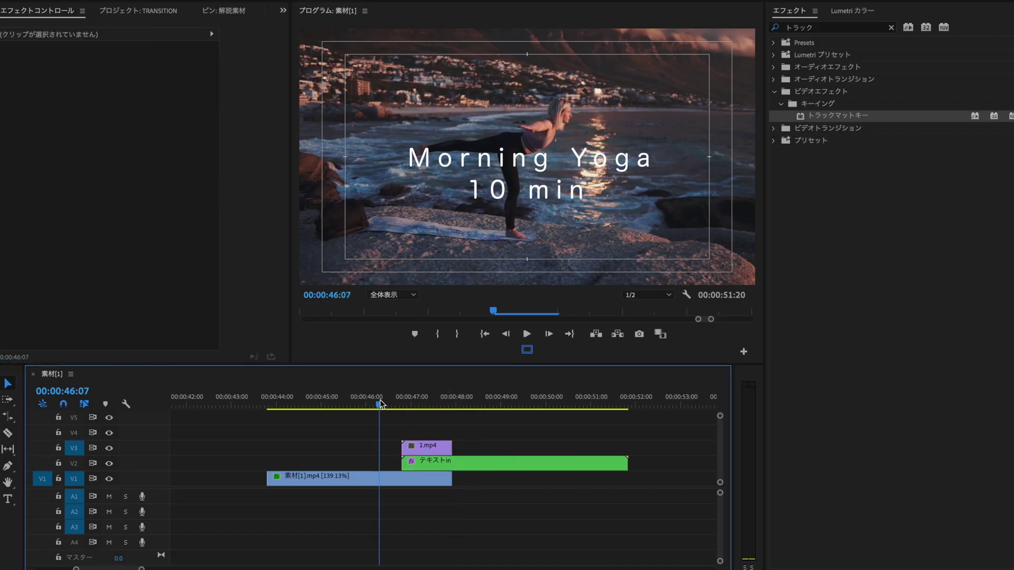
{"action": "left_click", "coordinate": [397, 405]}
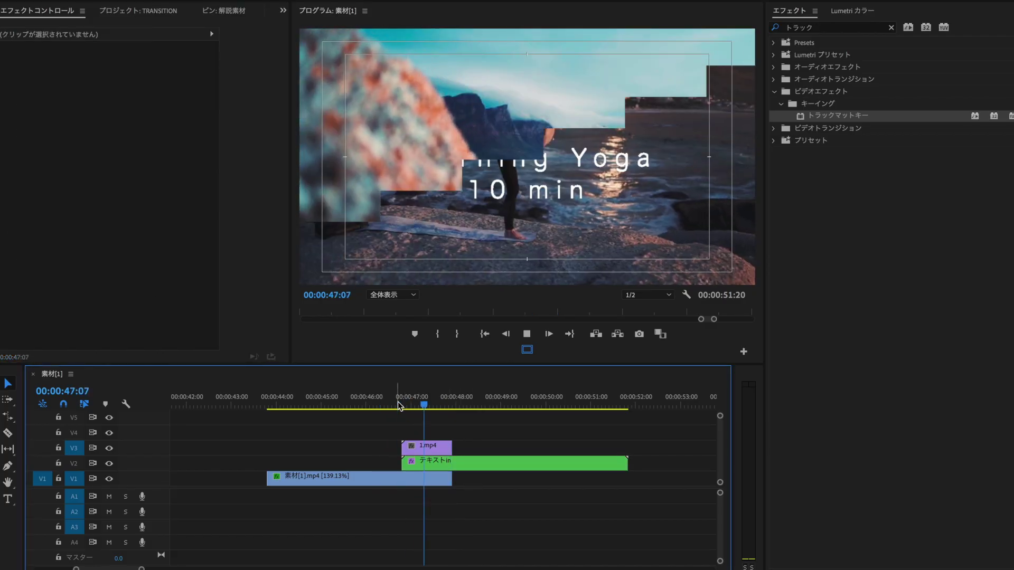
Preview the transition, then trim the テキストin clip on V2 to end at 48:00
{"action": "left_click_drag", "start_coordinate": [398, 406], "coordinate": [459, 407]}
{"action": "key", "text": "equal"}
{"action": "key", "text": "equal"}
{"action": "key", "text": "c"}
{"action": "key", "text": "v"}
{"action": "left_click", "coordinate": [448, 463]}
{"action": "key", "text": "Delete"}
{"action": "key", "text": "minus"}
{"action": "key", "text": "minus"}
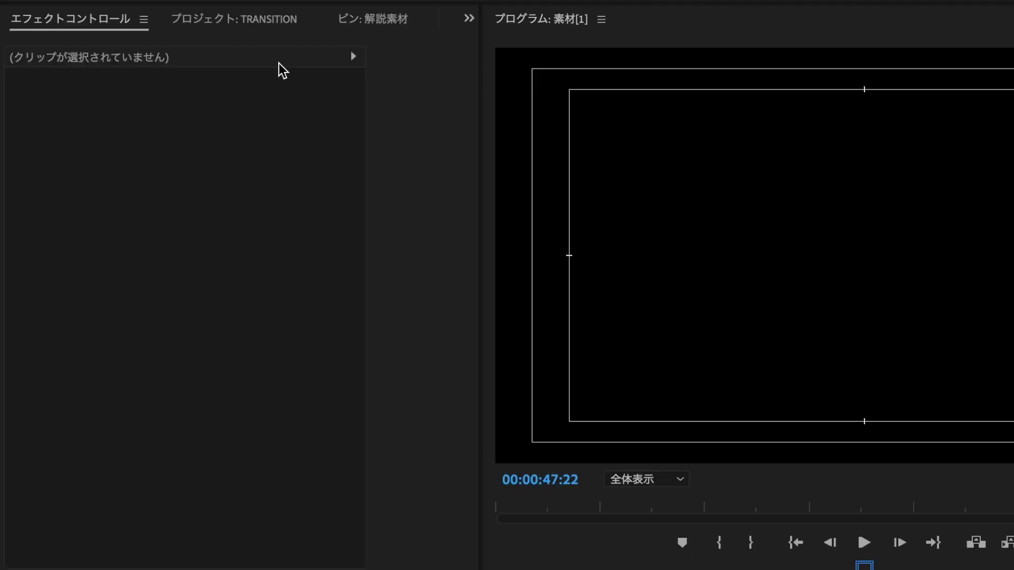
Place a fresh テキストin sequence from the Project bin onto the top tracks at 47:00
{"action": "left_click", "coordinate": [153, 13]}
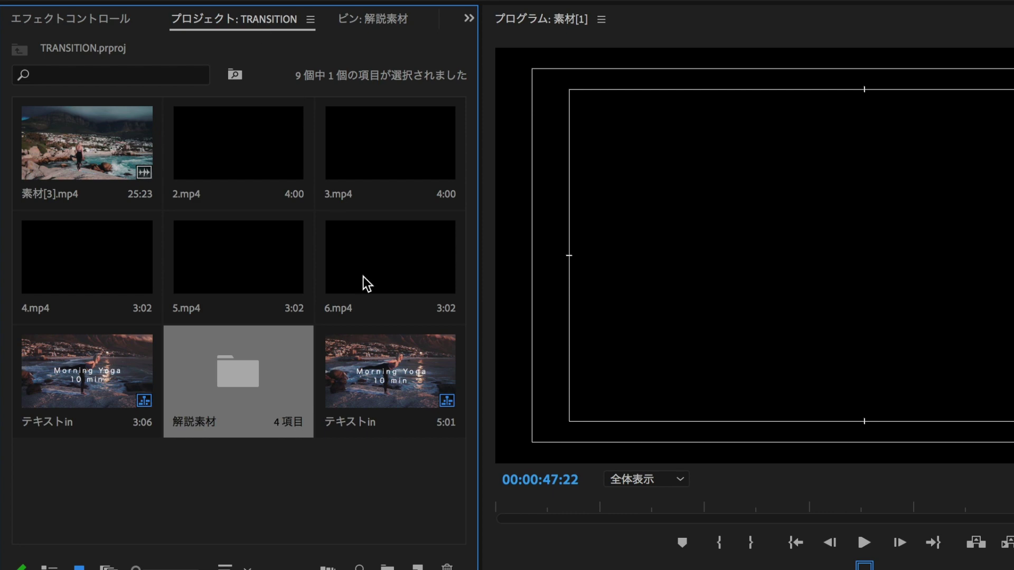
{"action": "left_click", "coordinate": [386, 367]}
{"action": "left_click_drag", "start_coordinate": [378, 366], "coordinate": [666, 569]}
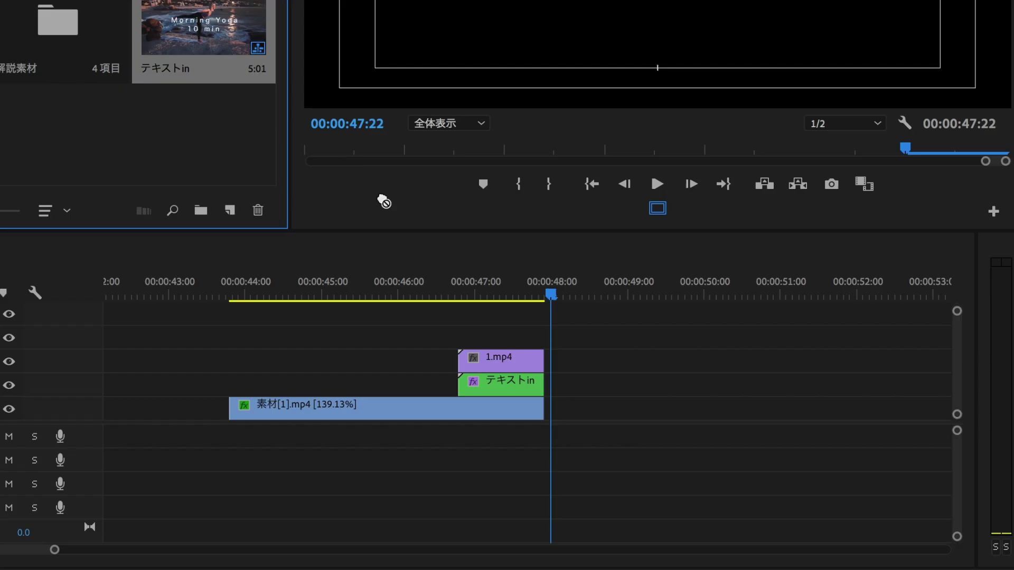
Cut the new テキストin copy at 48:00, delete the front piece, and move the rest to V1
{"action": "left_click_drag", "start_coordinate": [467, 338], "coordinate": [467, 336]}
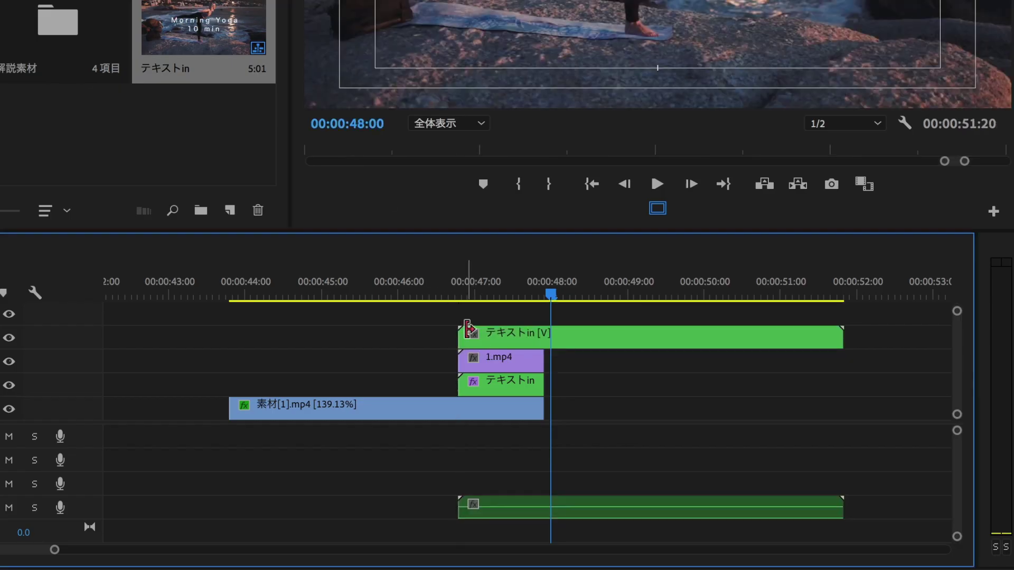
{"action": "key", "text": "="}
{"action": "key", "text": "="}
{"action": "key", "text": "c"}
{"action": "left_click", "coordinate": [555, 332]}
{"action": "key", "text": "v"}
{"action": "left_click", "coordinate": [530, 337]}
{"action": "key", "text": "Delete"}
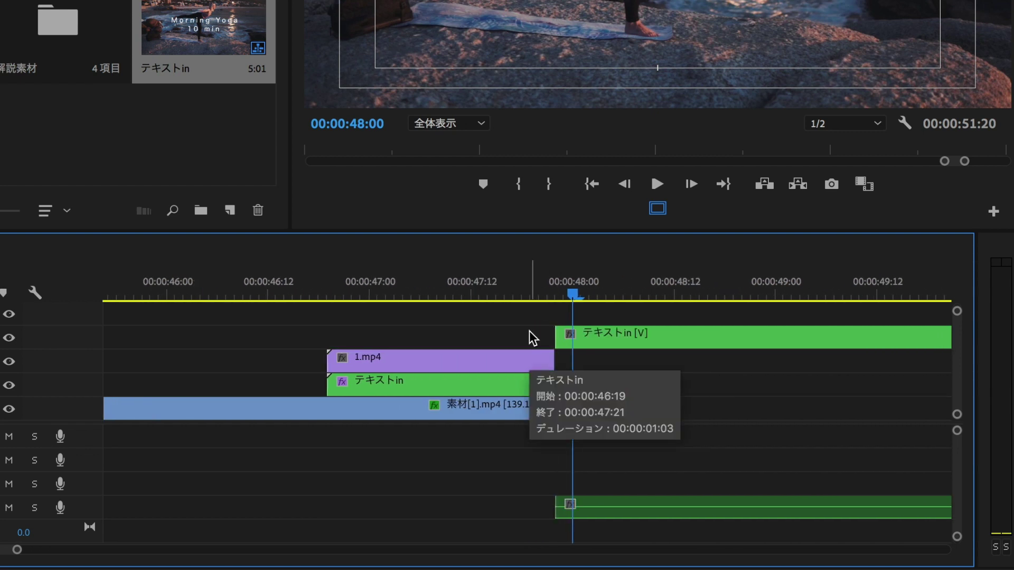
{"action": "left_click_drag", "start_coordinate": [595, 340], "coordinate": [599, 408]}
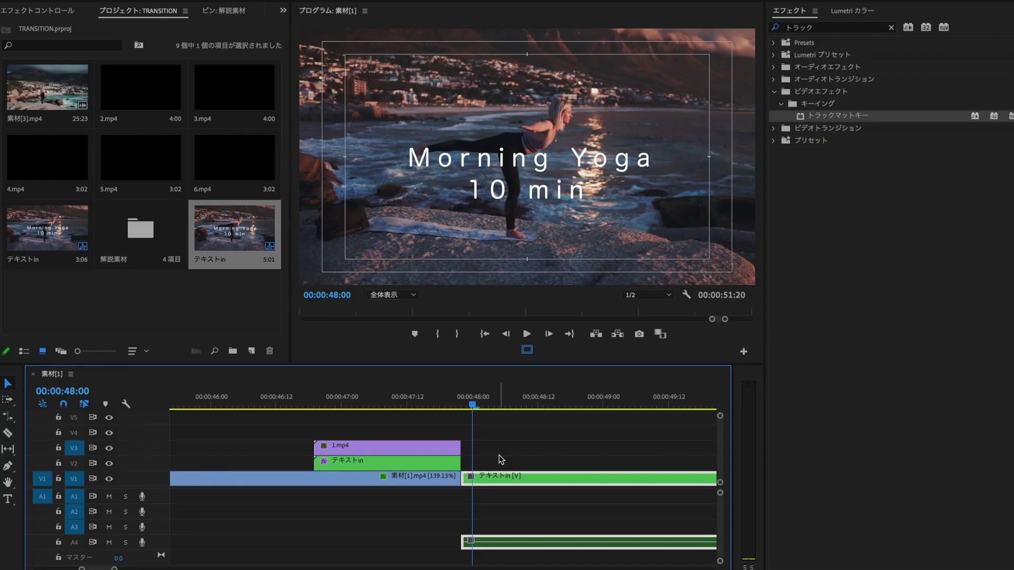
{"action": "key", "text": "-"}
{"action": "key", "text": "-"}
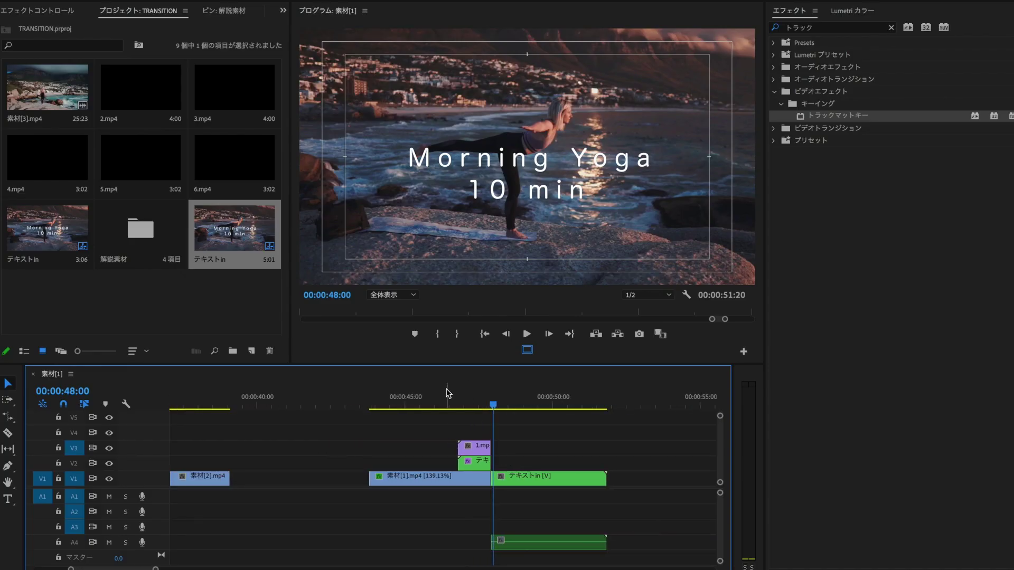
{"action": "left_click", "coordinate": [445, 391]}
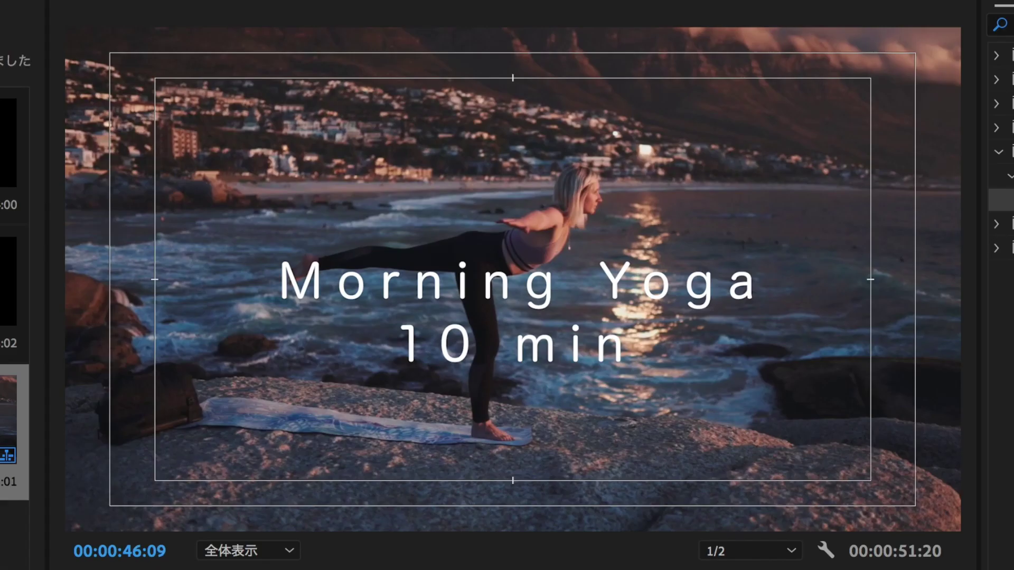
{"action": "key", "text": "space"}
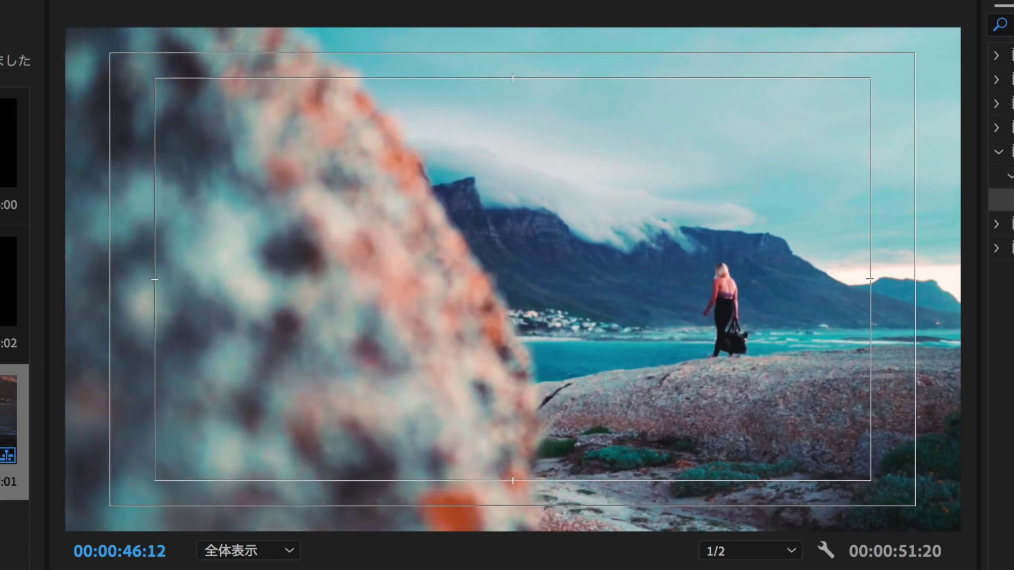